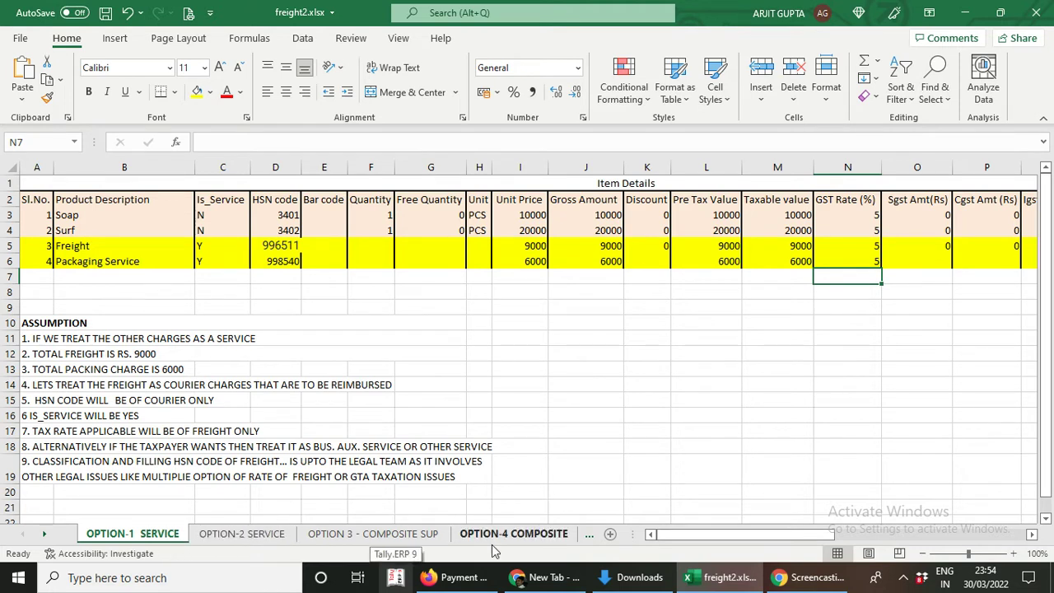
- Examine the item detail column headings from Product Description through Free Quantity on the OPTION-1 SERVICE sheet
left_click(428, 293)
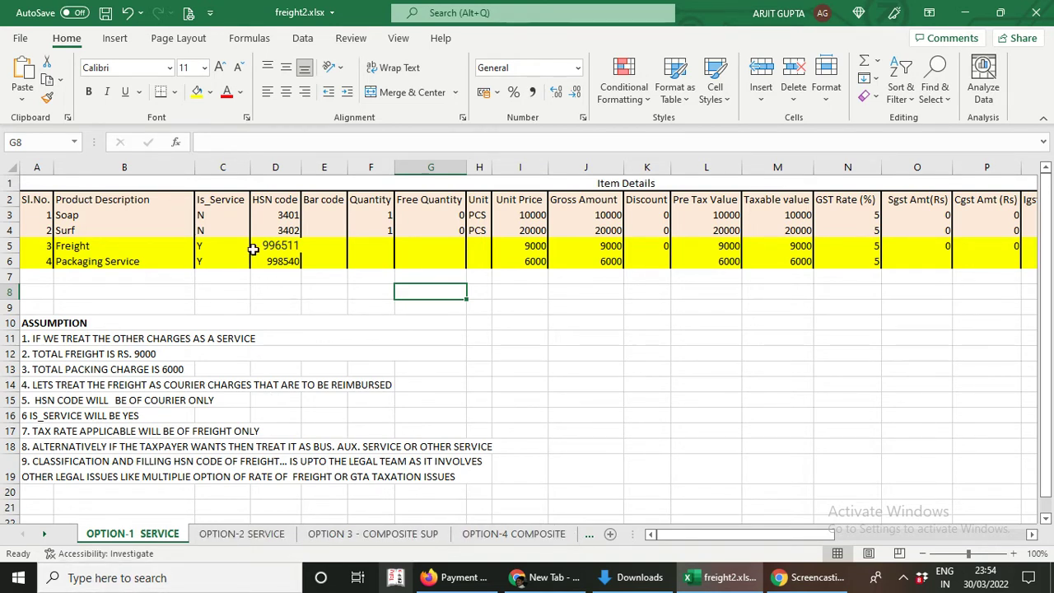
left_click(173, 198)
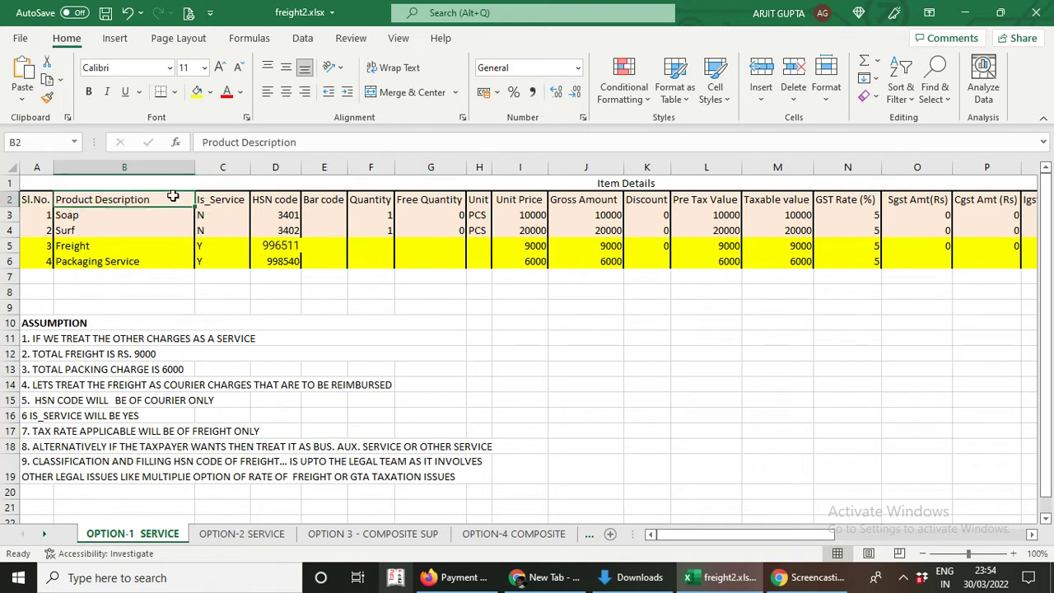
left_click(218, 203)
left_click(282, 203)
left_click(342, 203)
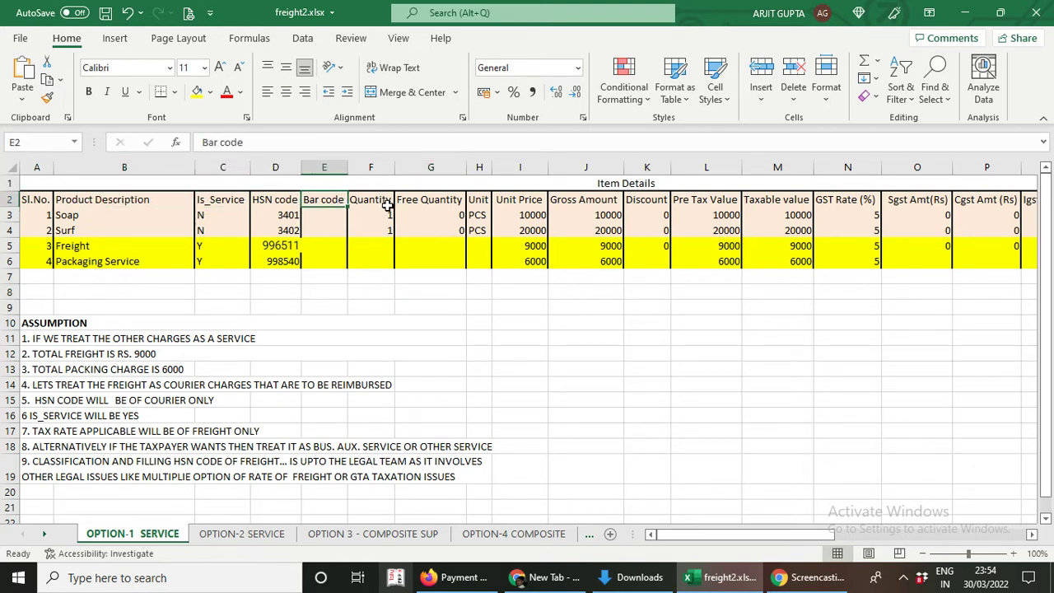
left_click(388, 205)
left_click(434, 203)
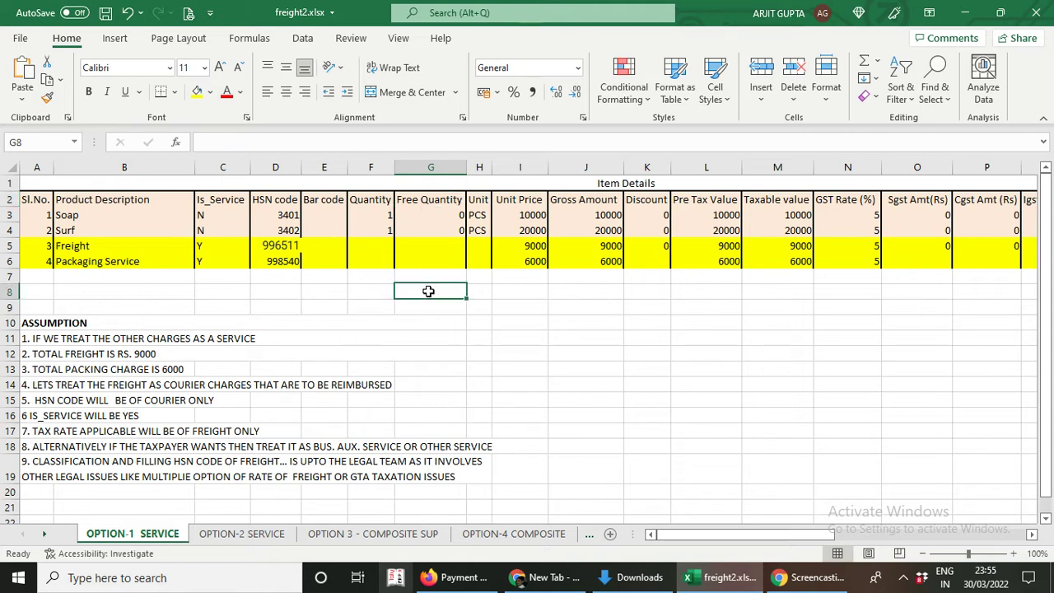
- Examine the HSN codes and product descriptions of the Freight and Packaging Service rows
left_click(285, 264)
left_click(290, 247)
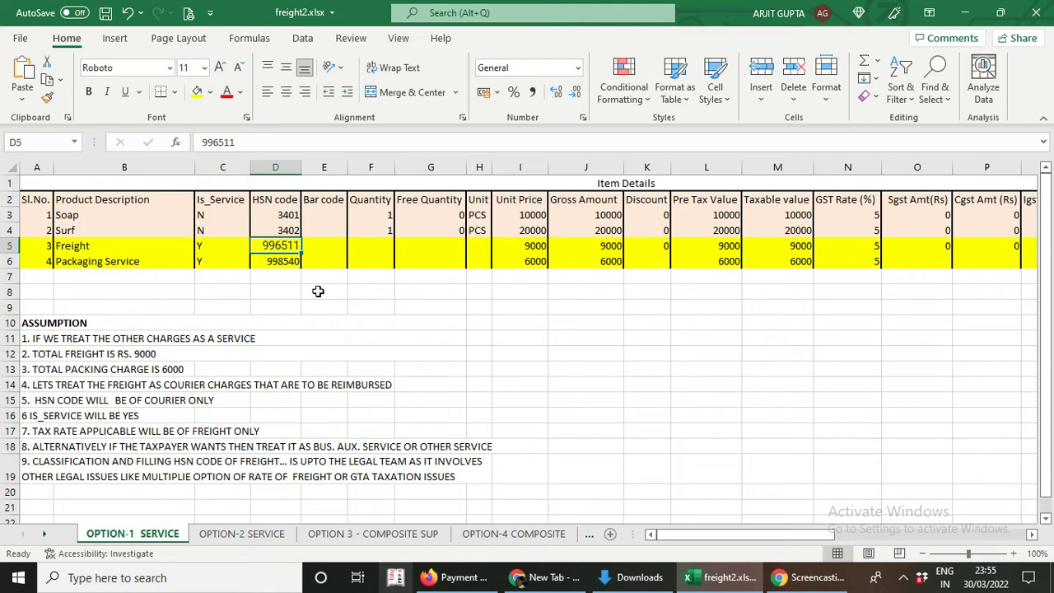
left_click(116, 295)
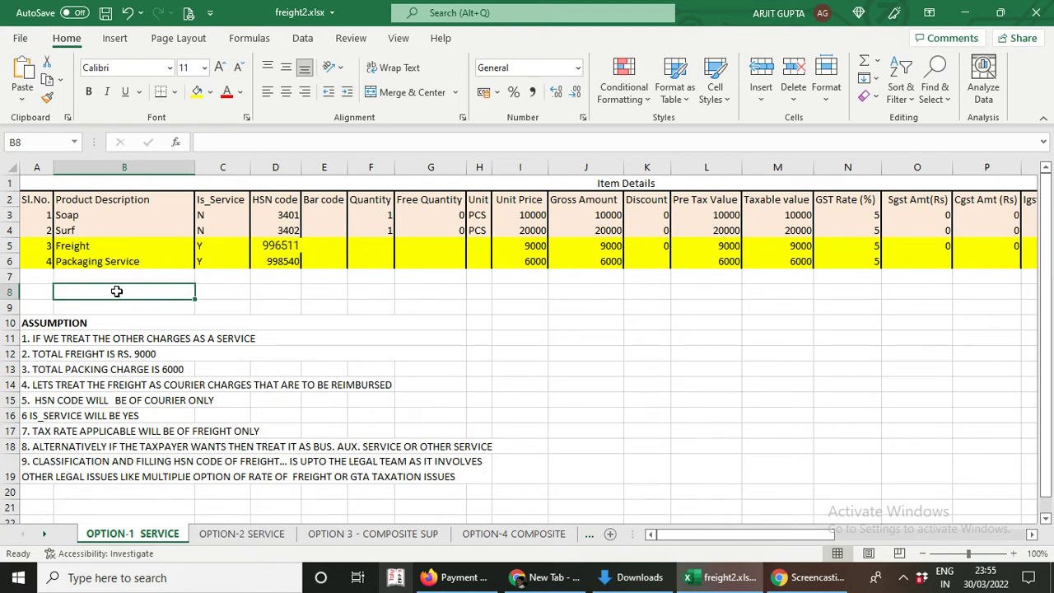
left_click(71, 245)
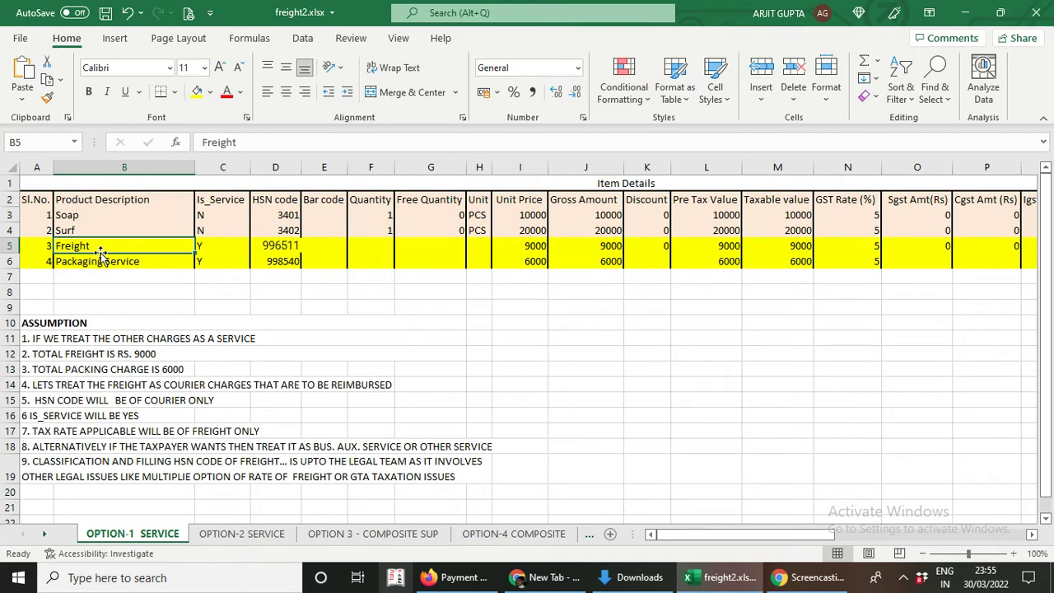
left_click(104, 264)
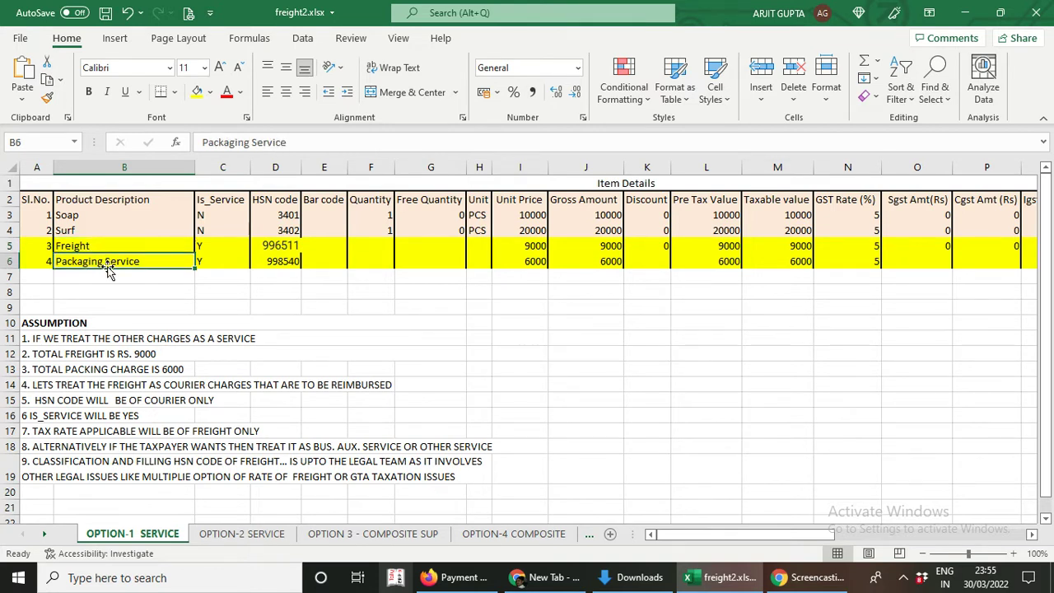
left_click(132, 246)
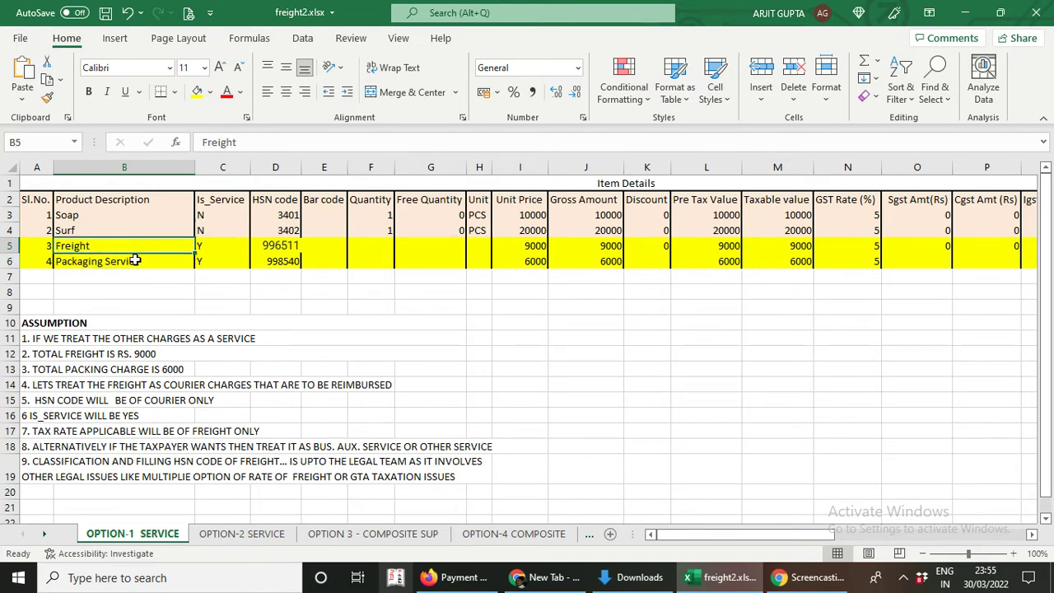
left_click(135, 260)
- Compare the Is_Service flags and matching HSN codes of the Freight and Packaging Service items
left_click(206, 246)
left_click(203, 261)
left_click(206, 247)
left_click(206, 258)
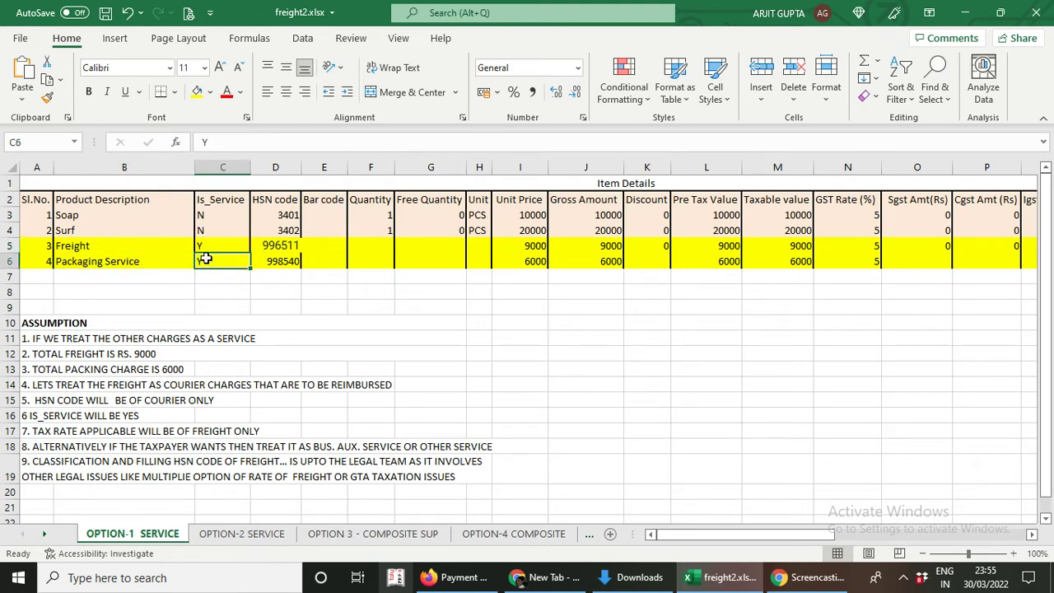
left_click(212, 246)
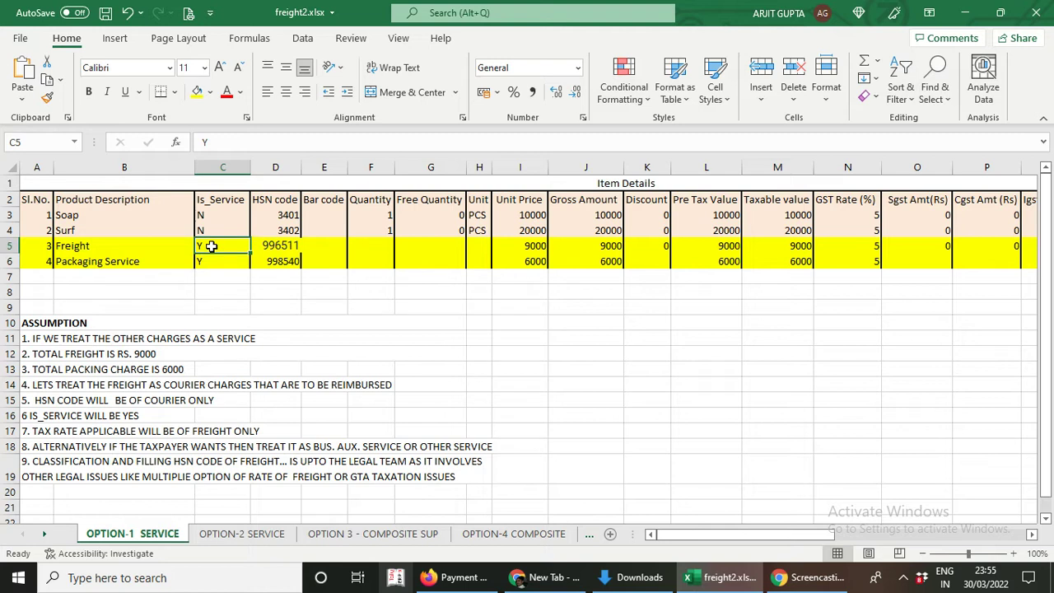
left_click(208, 261)
left_click(275, 245)
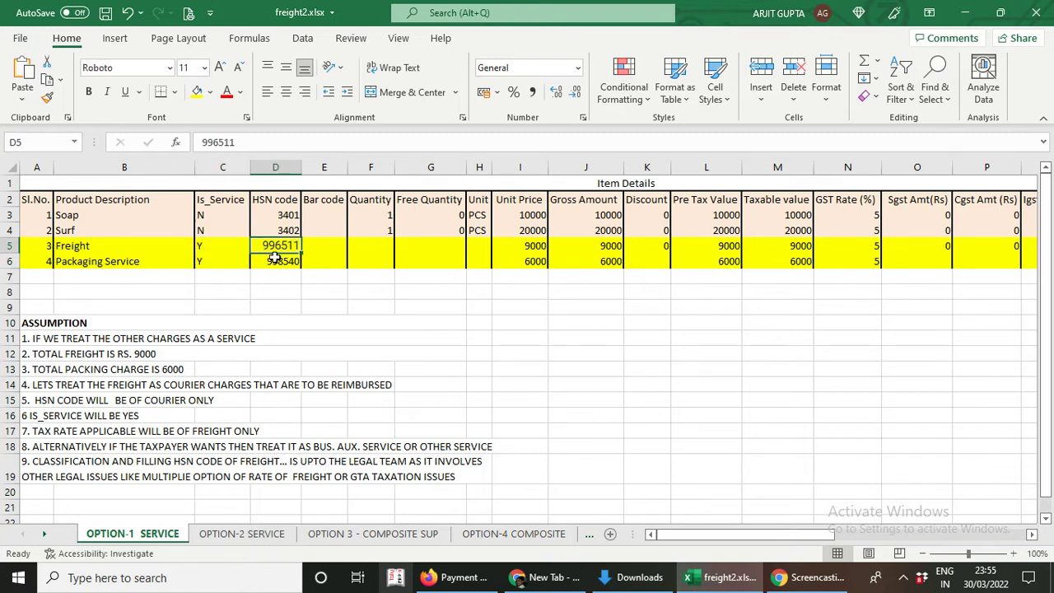
left_click(273, 261)
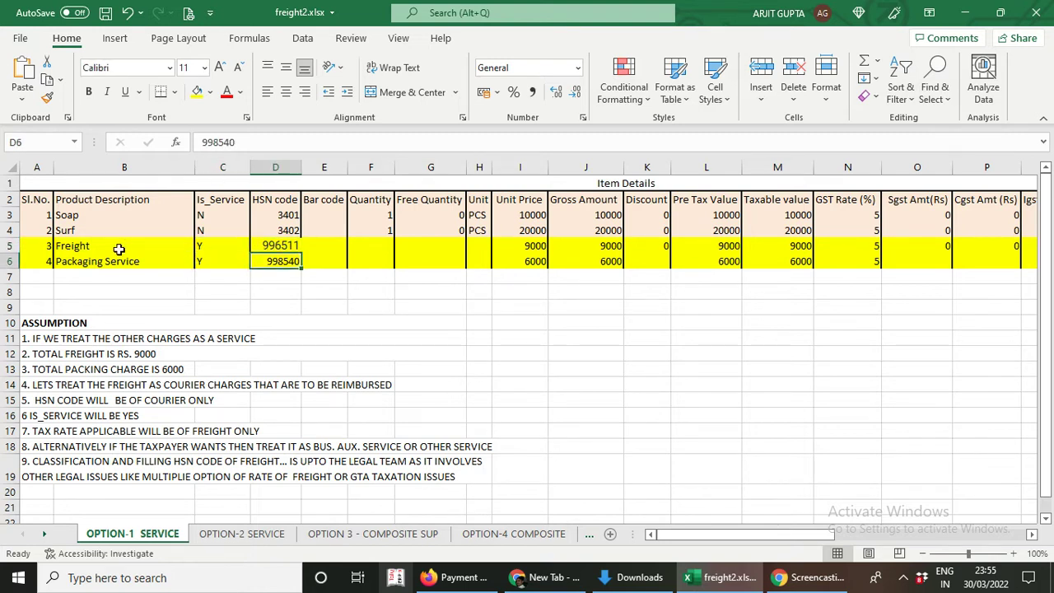
left_click(120, 245)
left_click(279, 246)
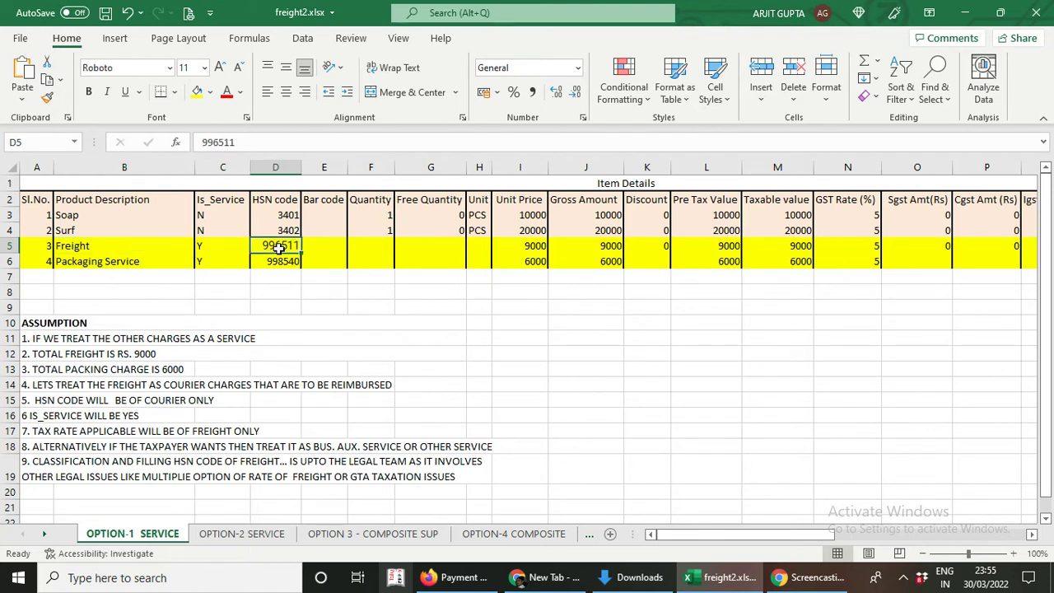
left_click(272, 264)
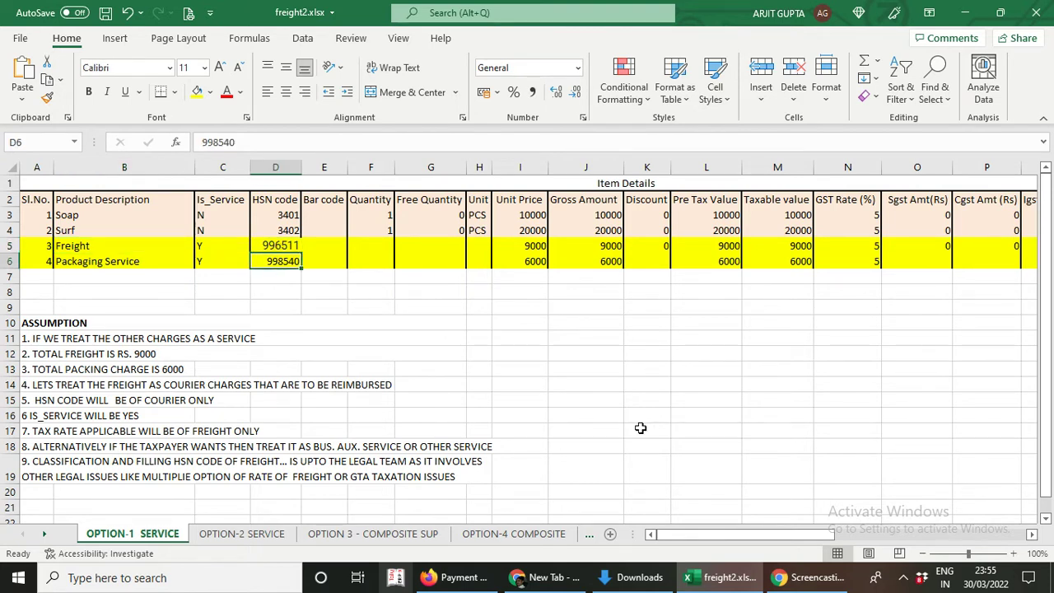
- Review the Packaging Service row from Quantity through Taxable value, comparing its unit price with the Freight row
key("Right")
key("Right")
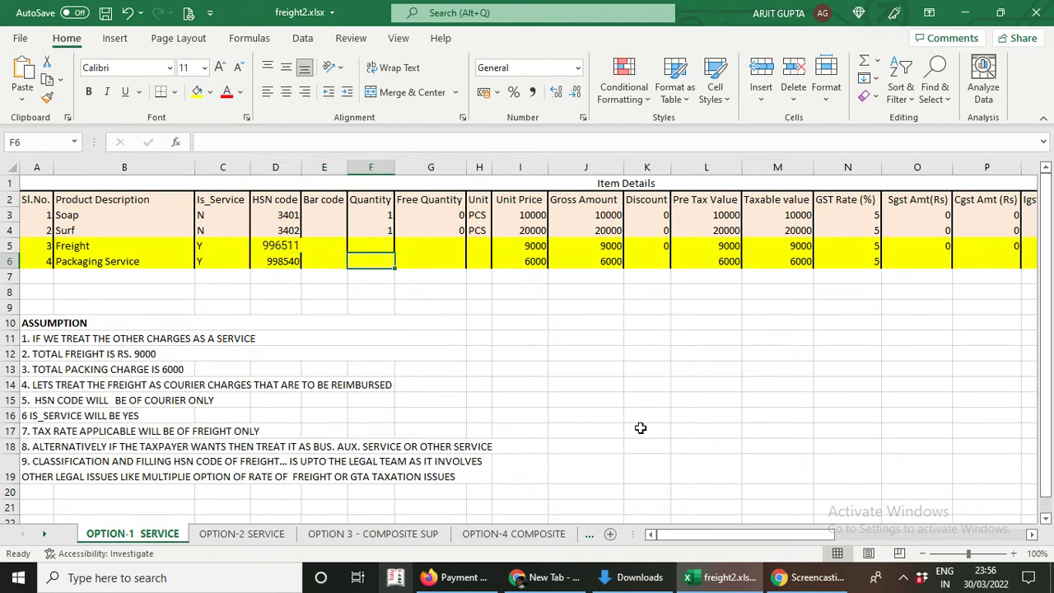
key("Right")
key("Right")
key("Right")
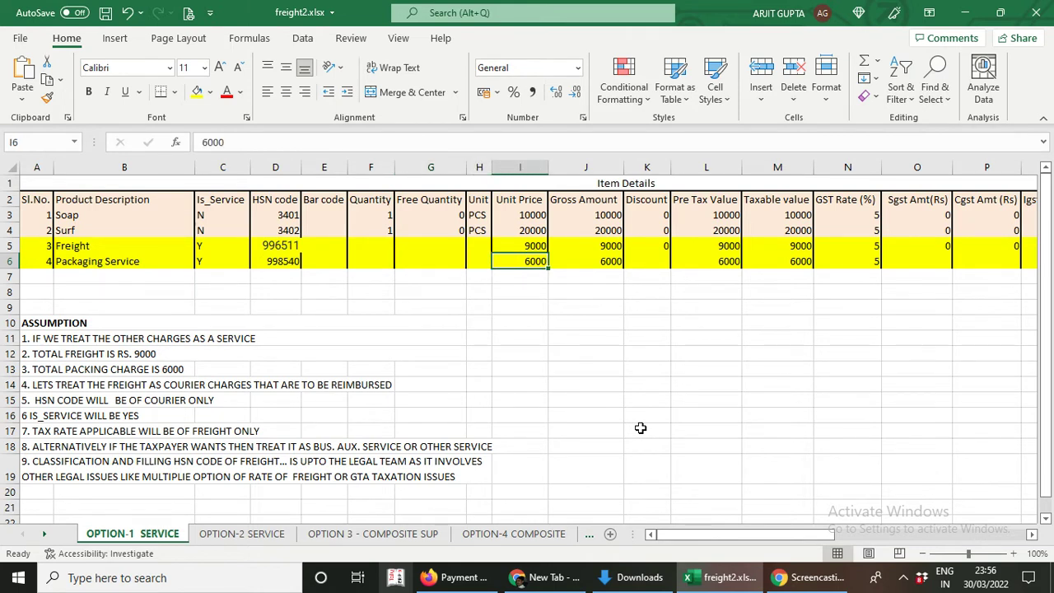
key("Up")
key("Down")
key("Right")
key("Right")
key("Right")
key("Right")
key("Right")
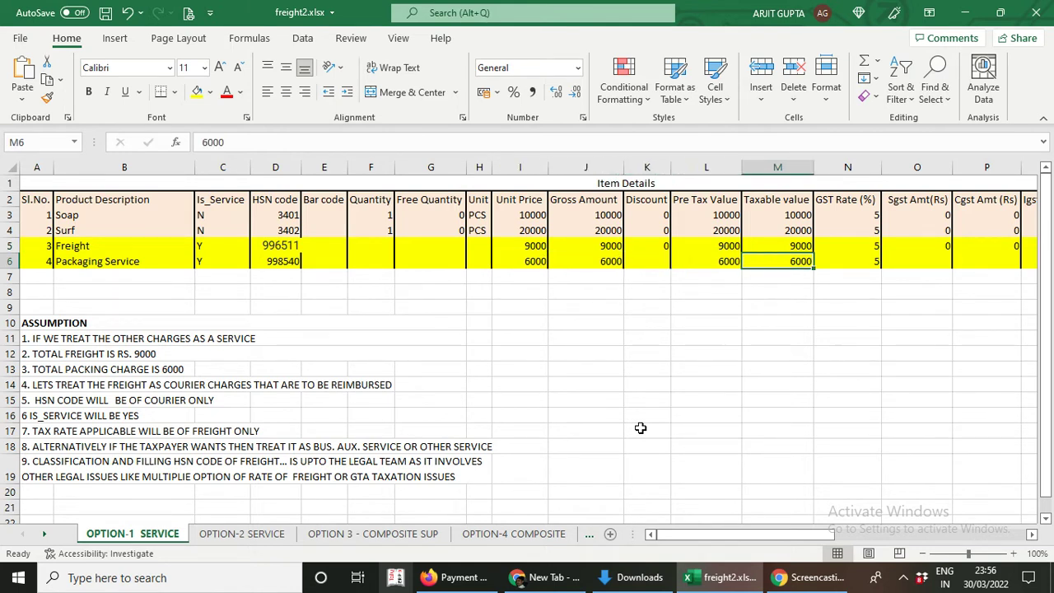
- Compare the GST rates of the Soap, Surf, Freight and Packaging Service items
key("Up")
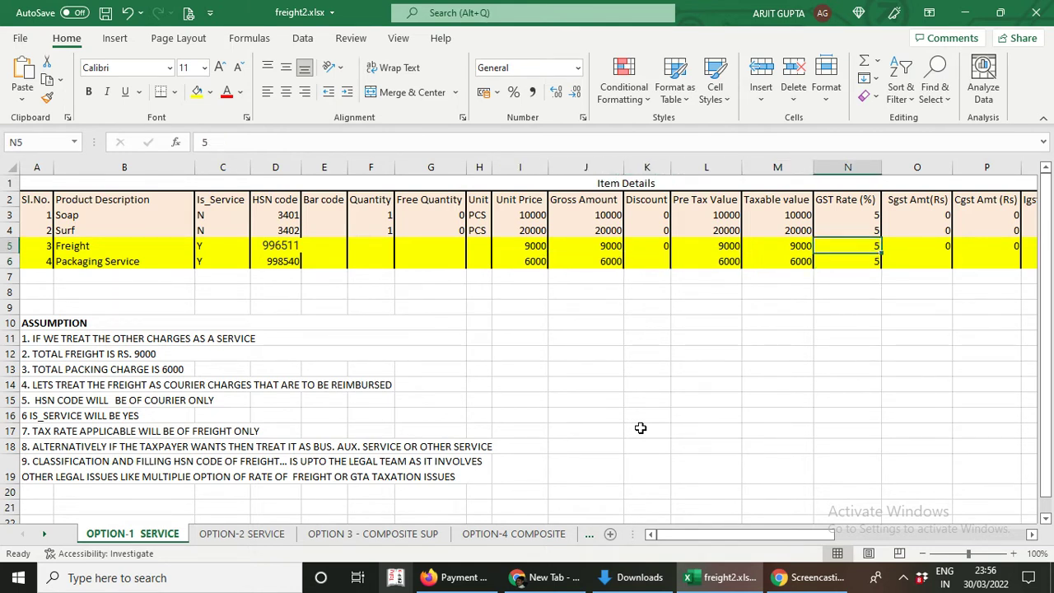
key("Down")
key("Up")
key("Up")
key("Up")
key("Down")
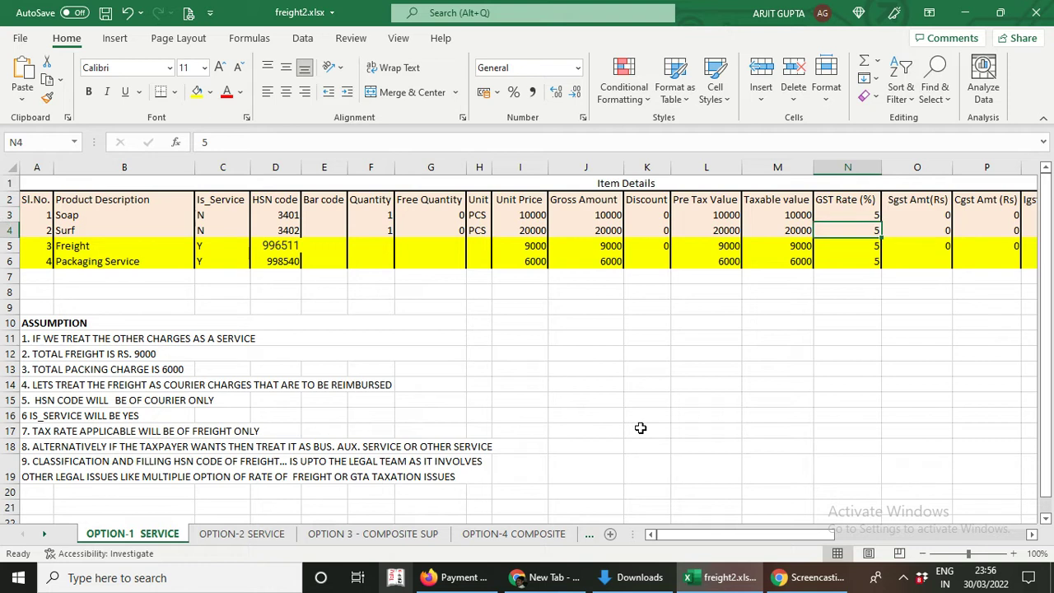
key("Down")
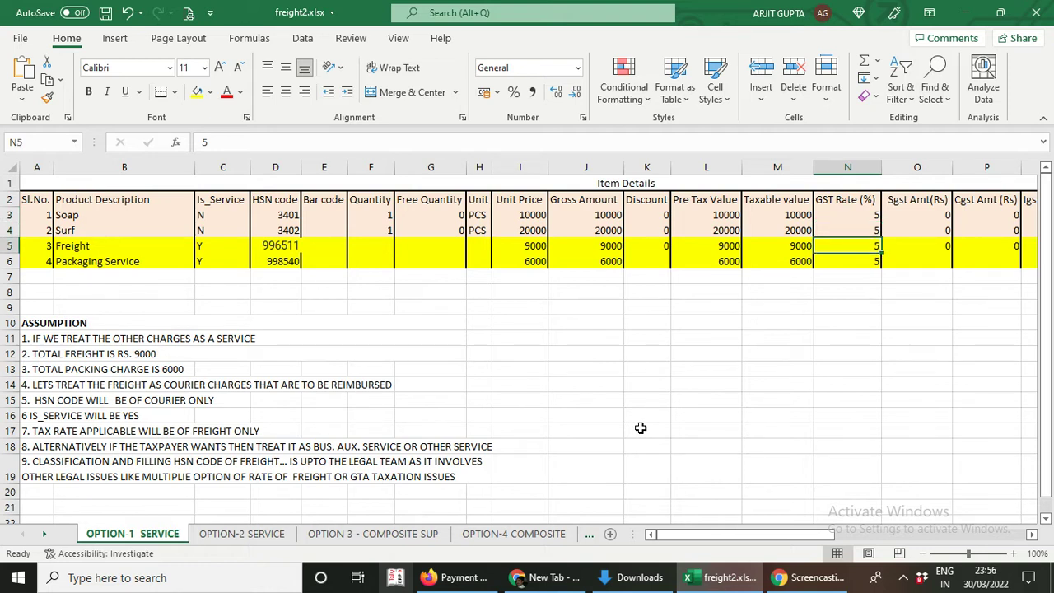
key("Down")
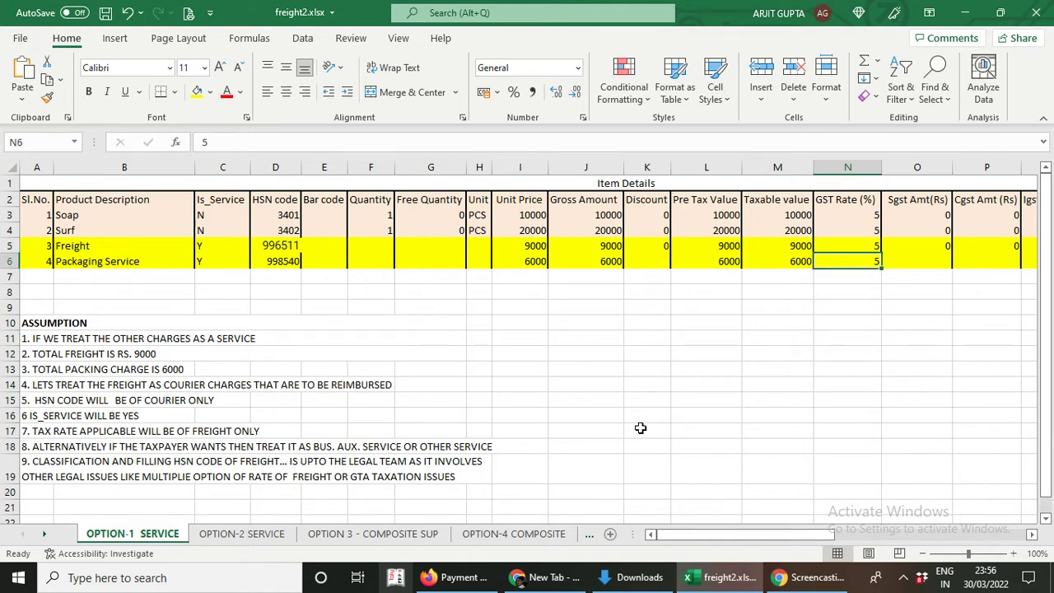
- Enter the note "NOT SUGGESTIBLE - LEGALLY" in cell J8 below the item table
key("Down")
key("Down")
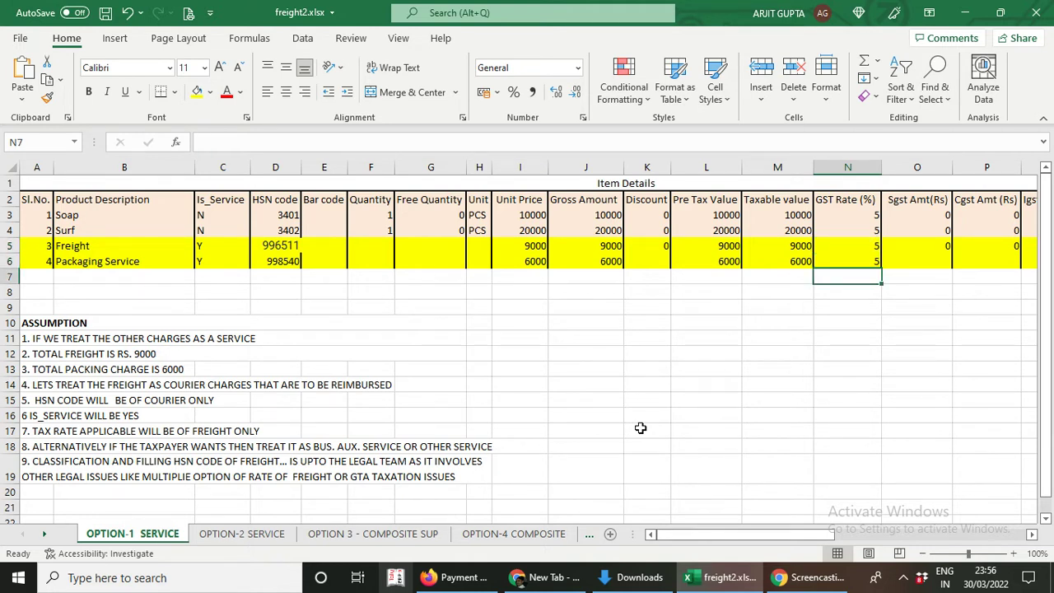
key("Left")
key("Left")
key("Left")
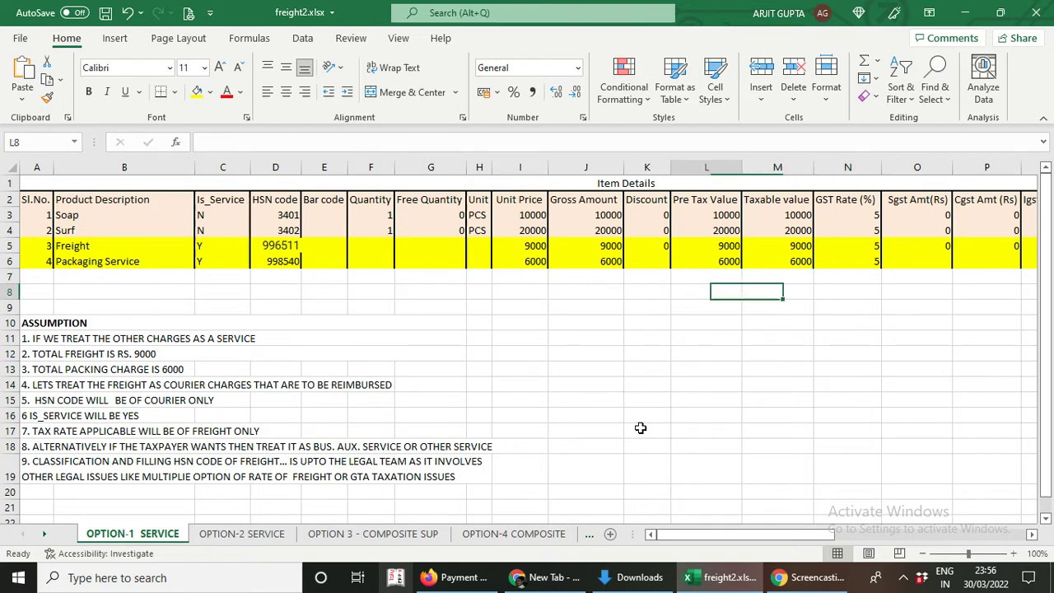
key("Left")
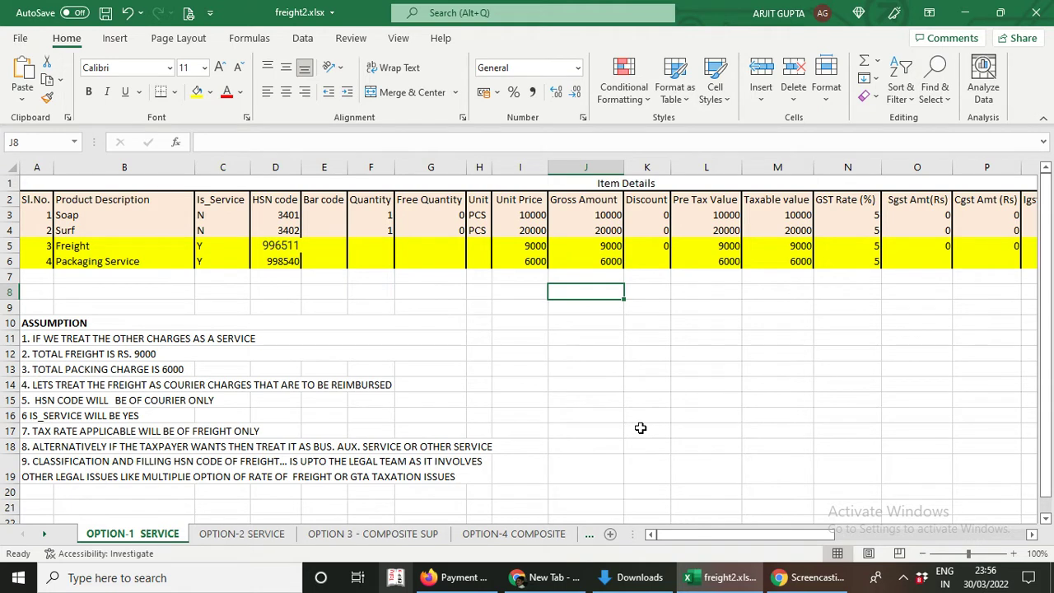
type("NOT ")
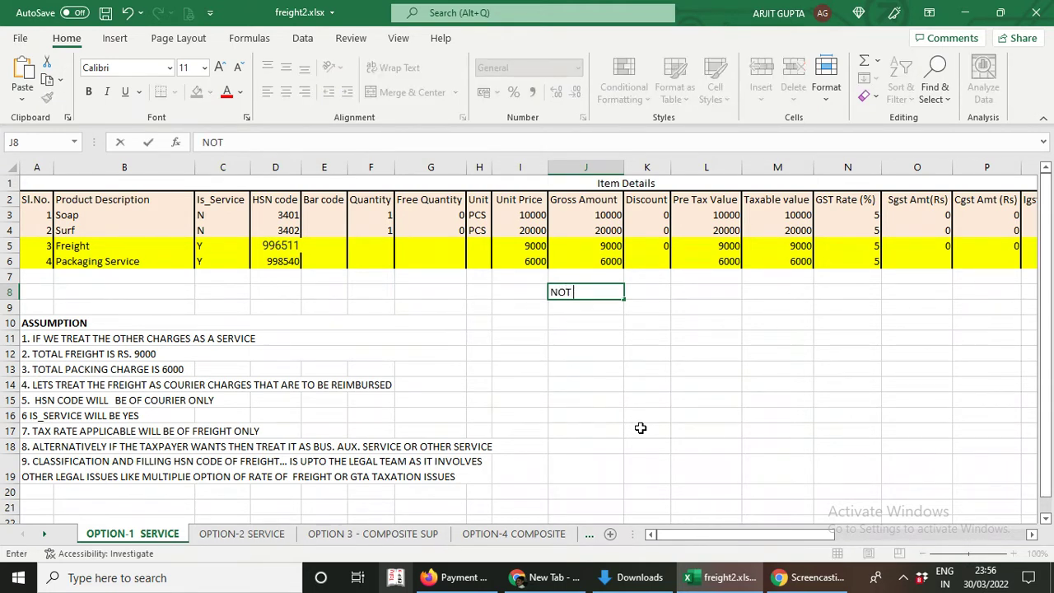
type("SUGGESTIBL")
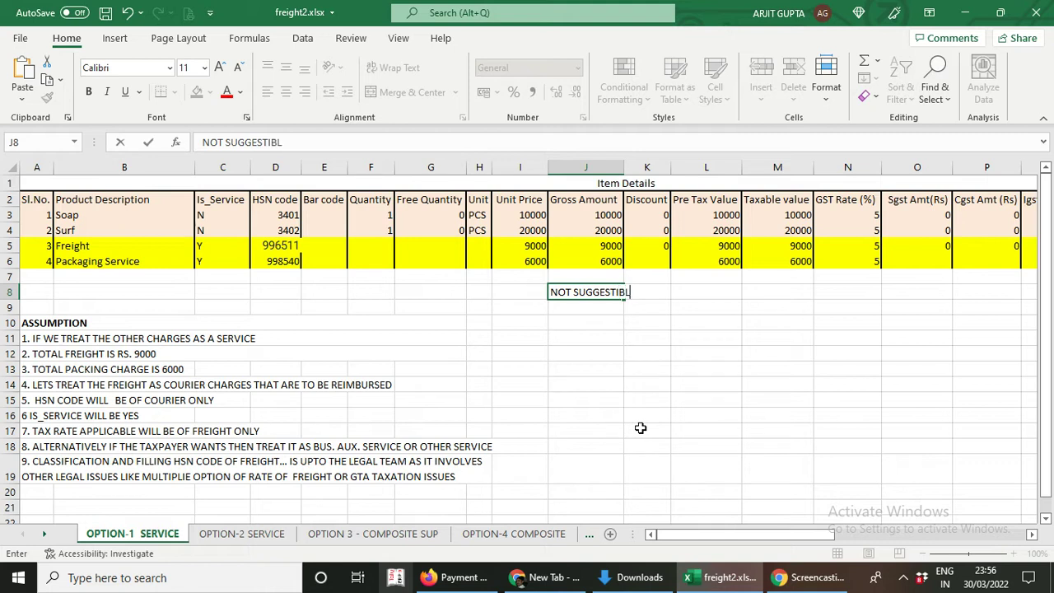
type("E - LEGALLY")
key("Return")
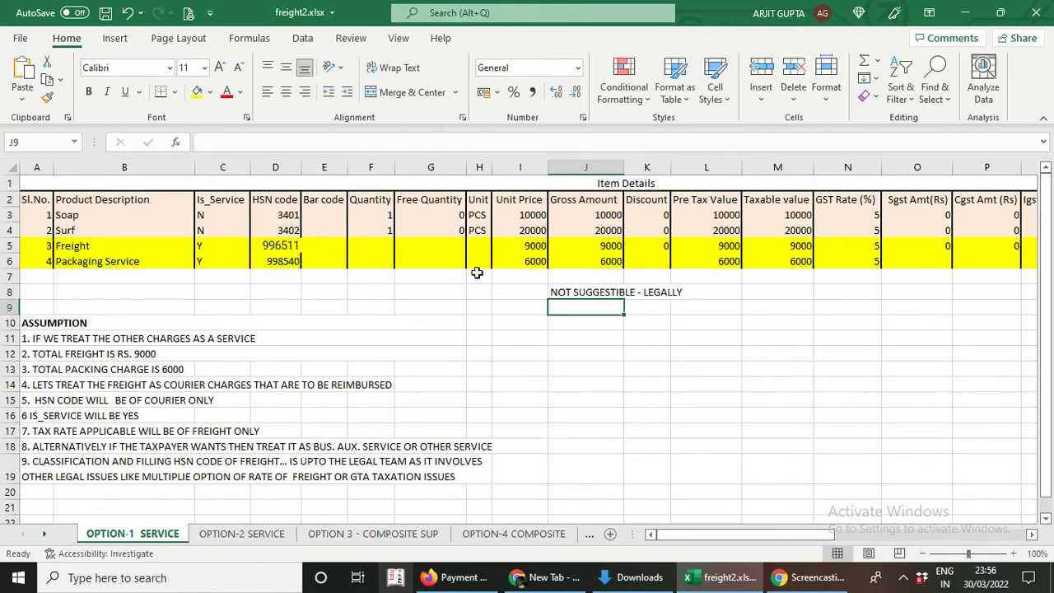
left_click(579, 290)
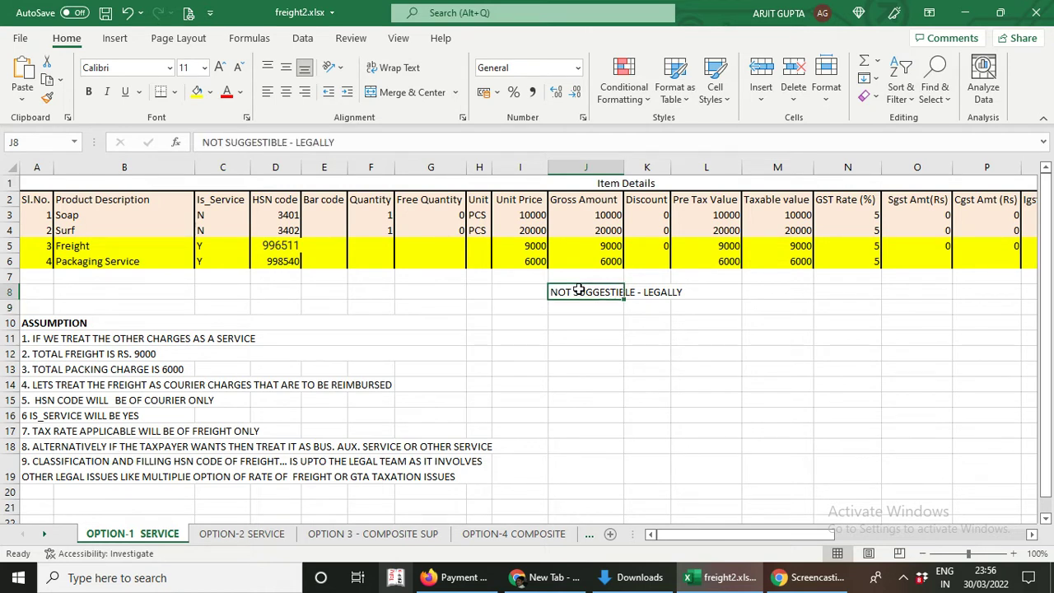
- Check the Freight and Packaging Service HSN codes against their GST rates
left_click(272, 248)
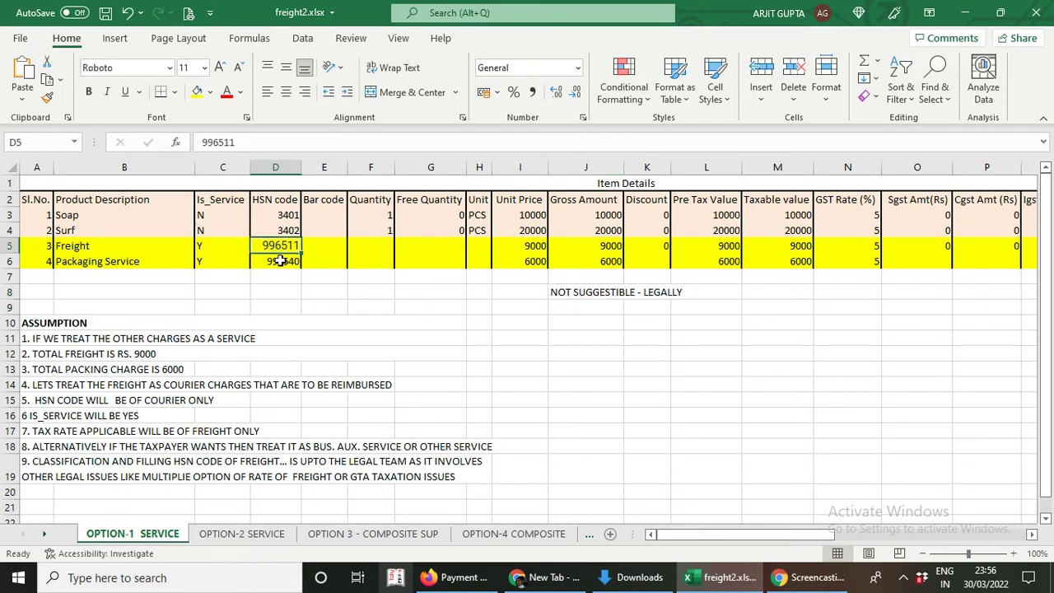
left_click(280, 261)
left_click(282, 244)
left_click(283, 261)
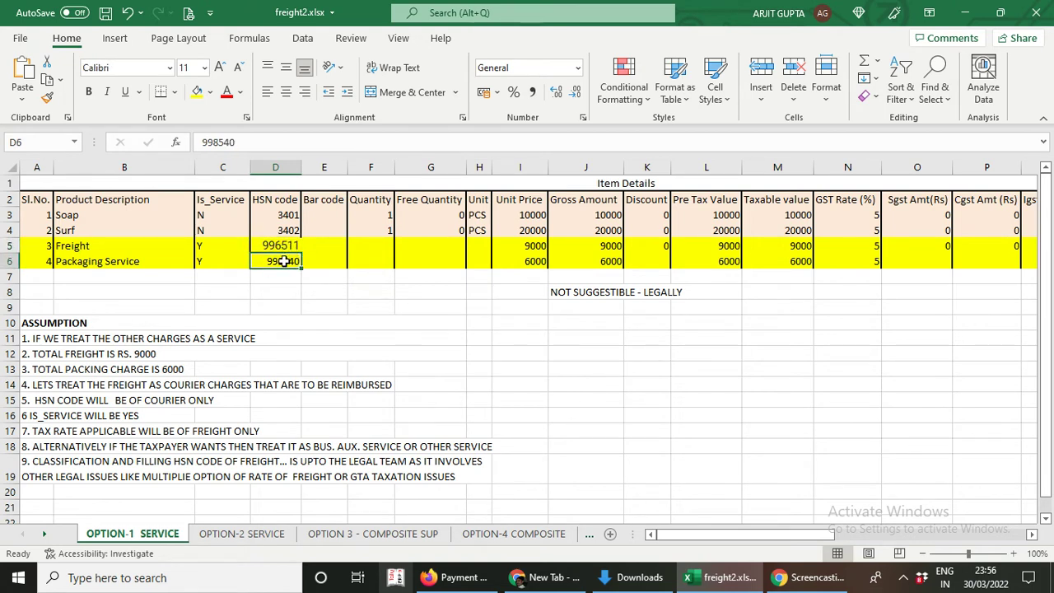
left_click(852, 247)
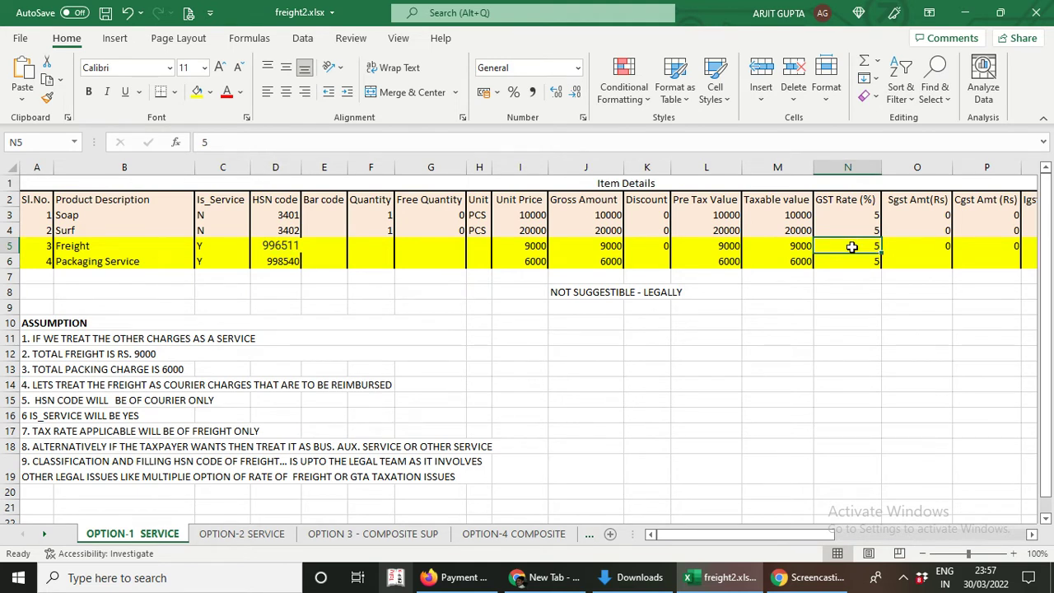
left_click(854, 261)
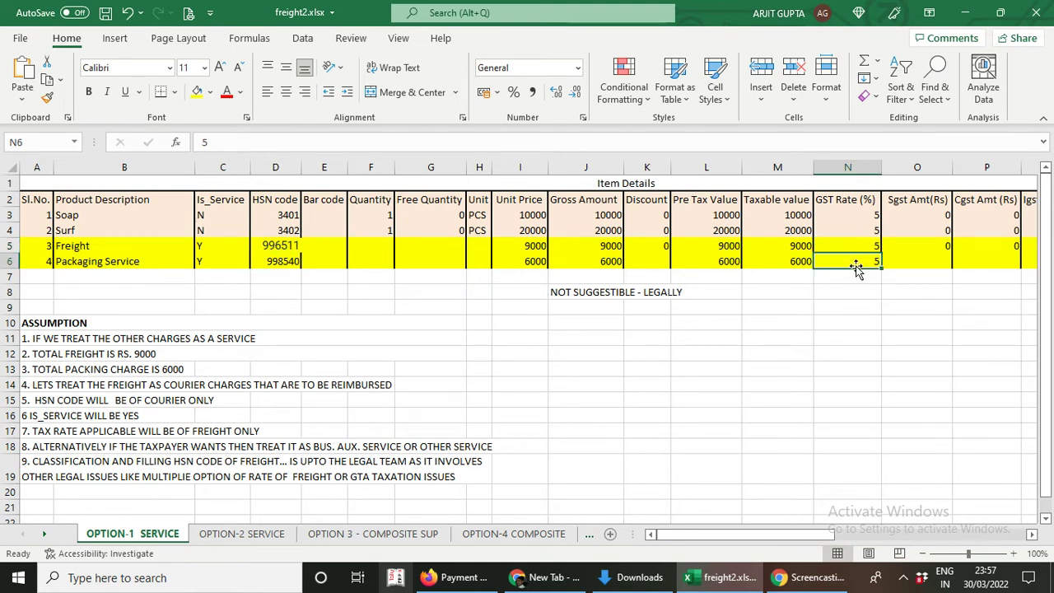
left_click(275, 251)
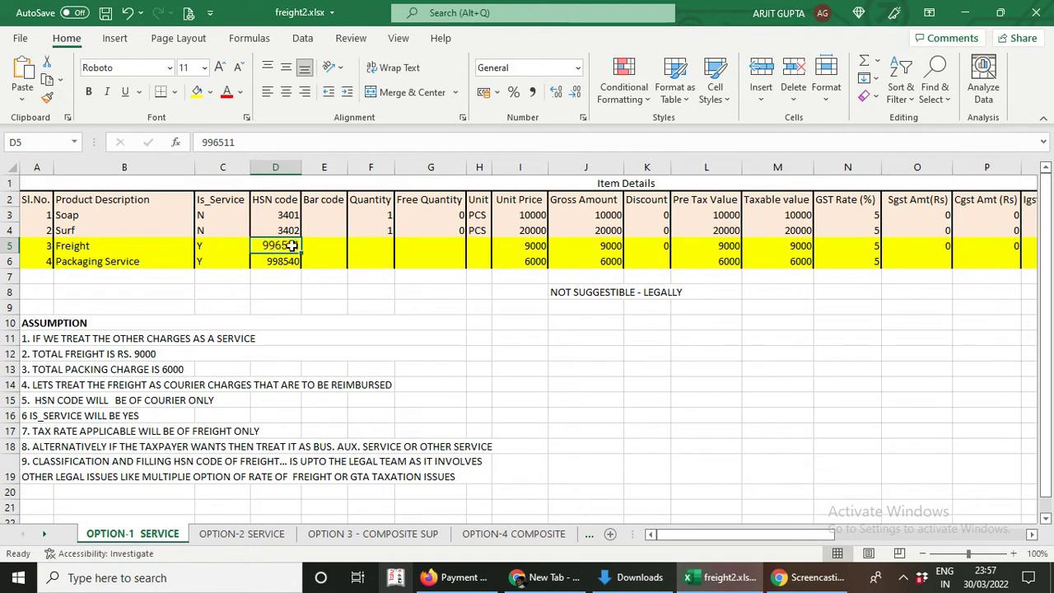
left_click(277, 262)
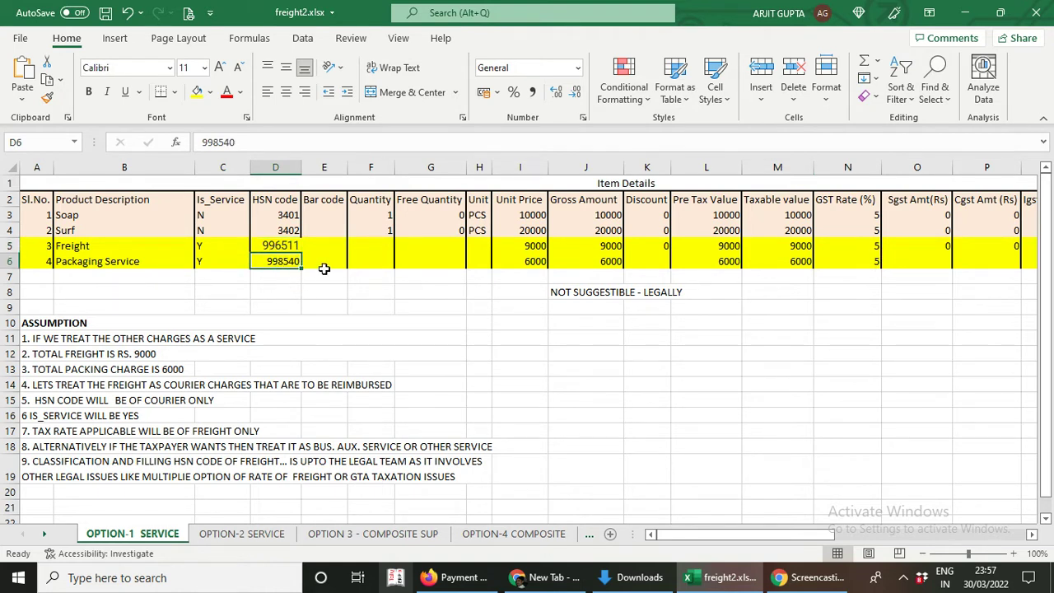
- Compare the GST rates of the Freight and Packaging Service rows and match each rate with its service code
left_click(848, 262)
left_click(858, 249)
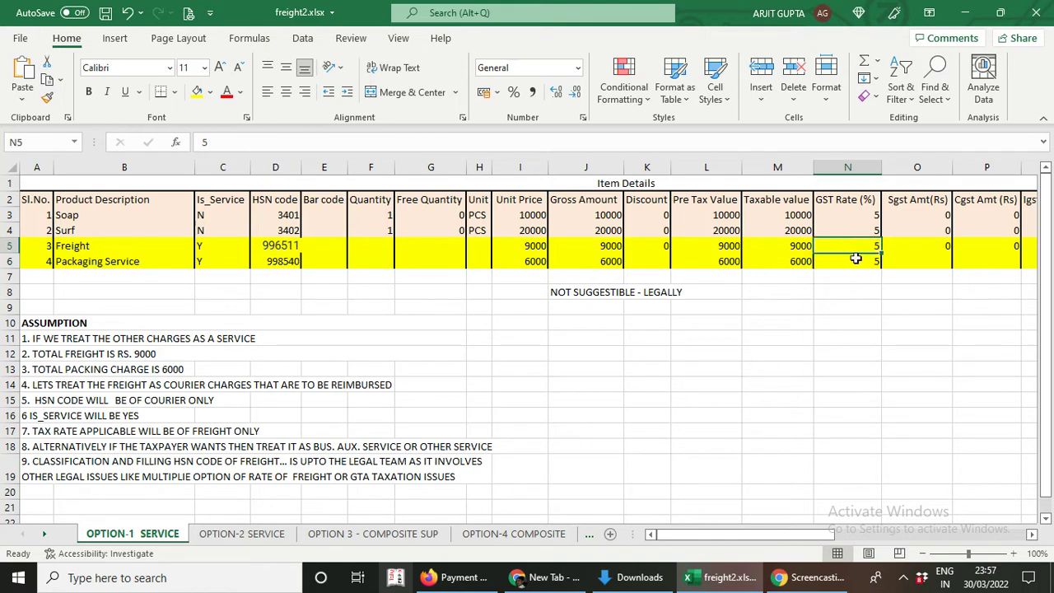
left_click(857, 259)
left_click(857, 245)
left_click(849, 261)
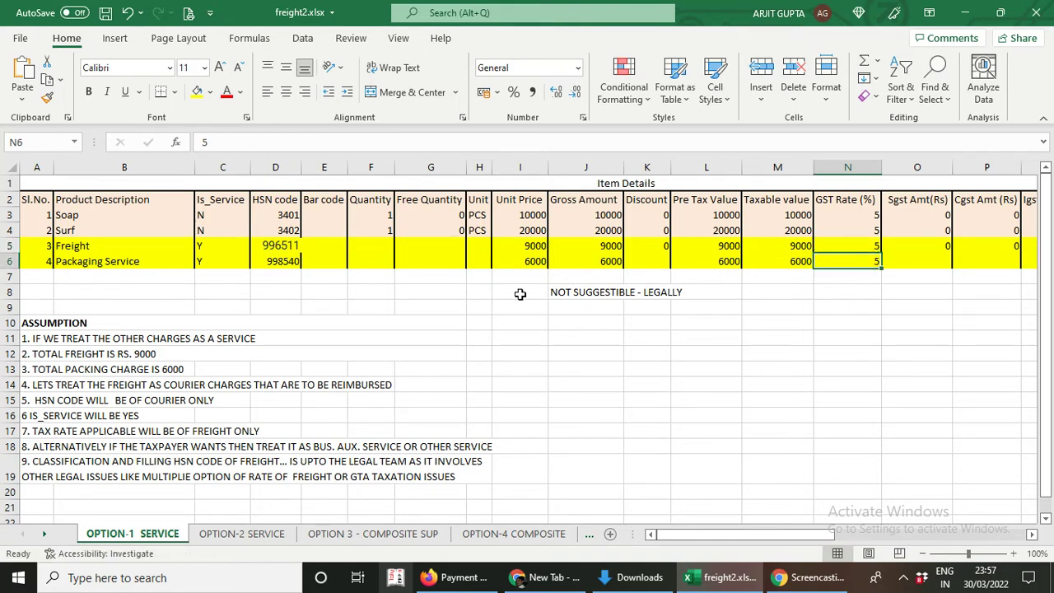
left_click(280, 246)
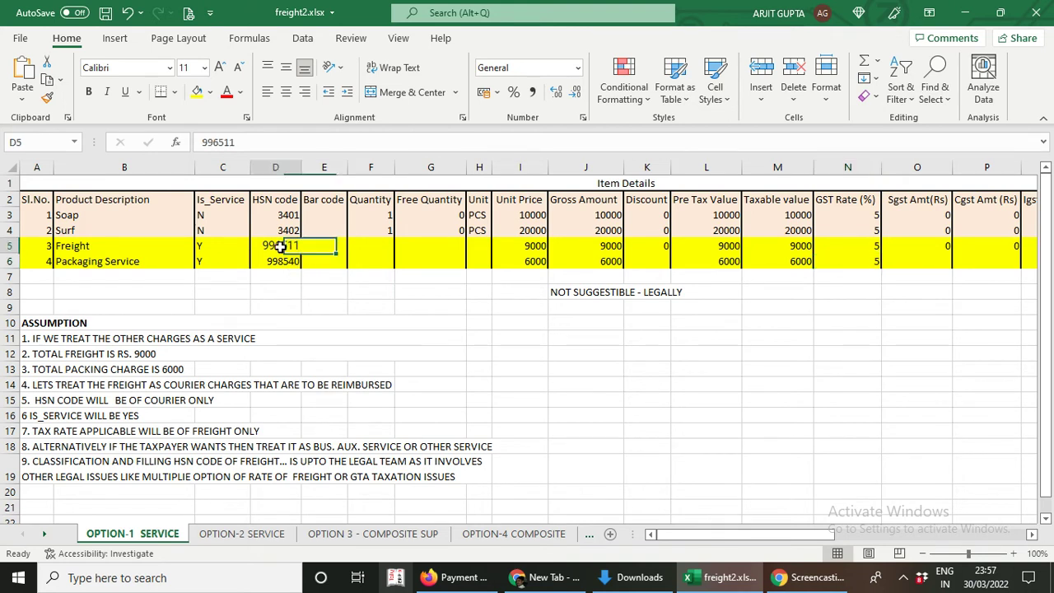
left_click(852, 242)
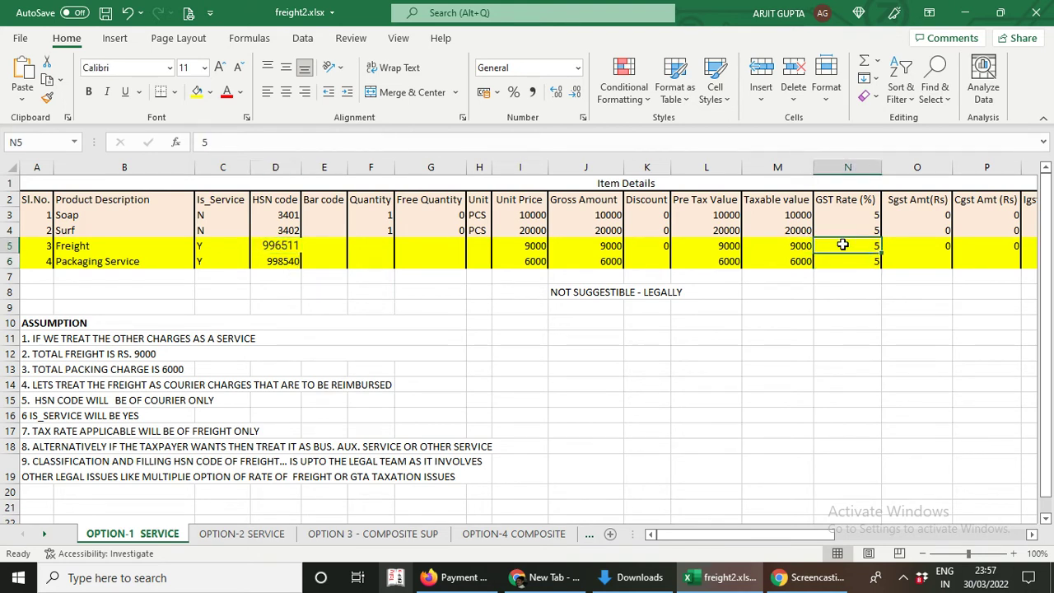
left_click(287, 264)
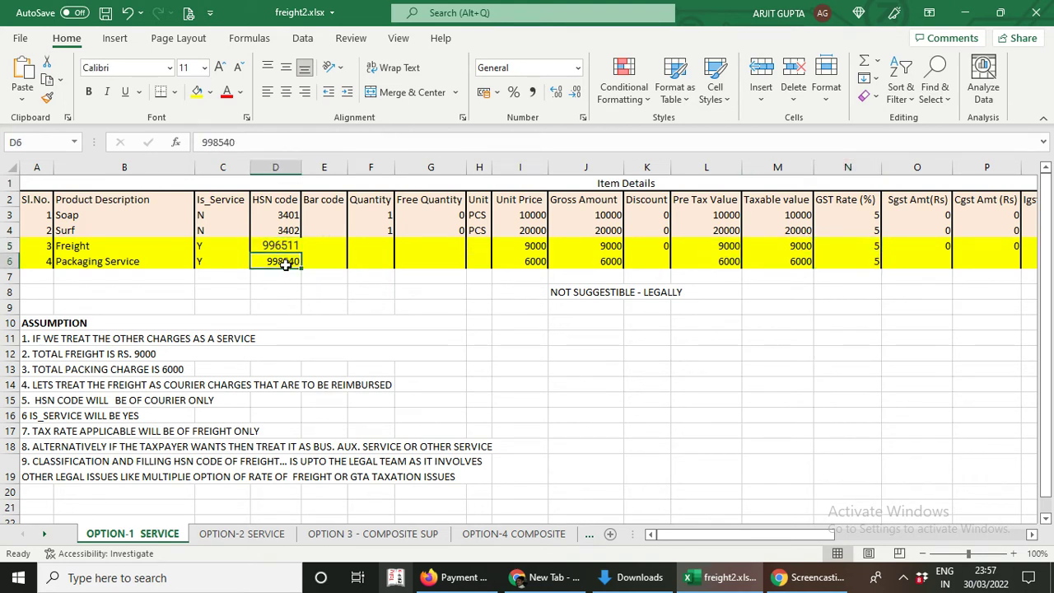
left_click(873, 262)
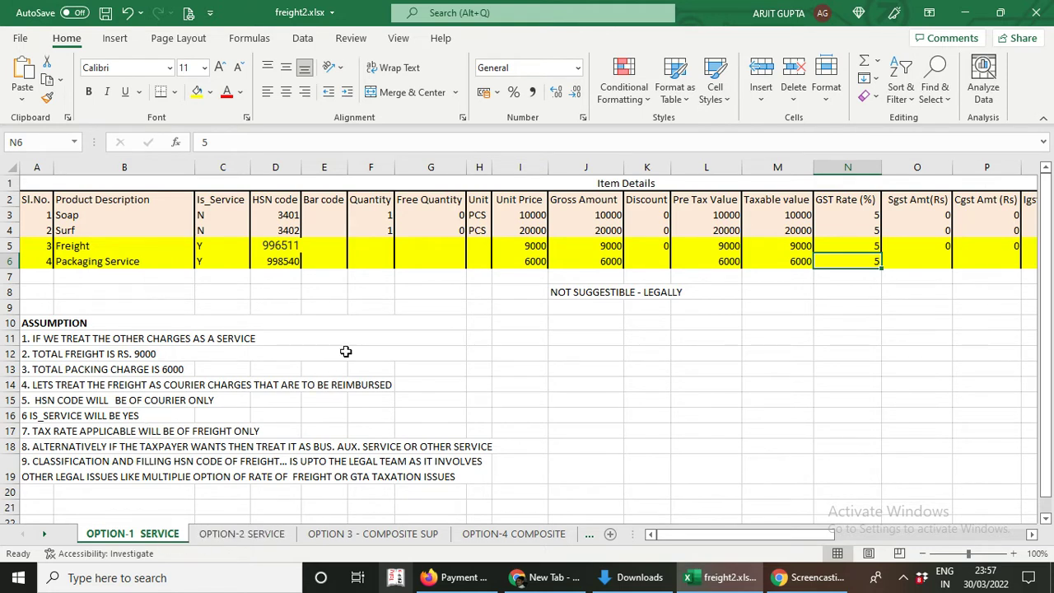
left_click(396, 297)
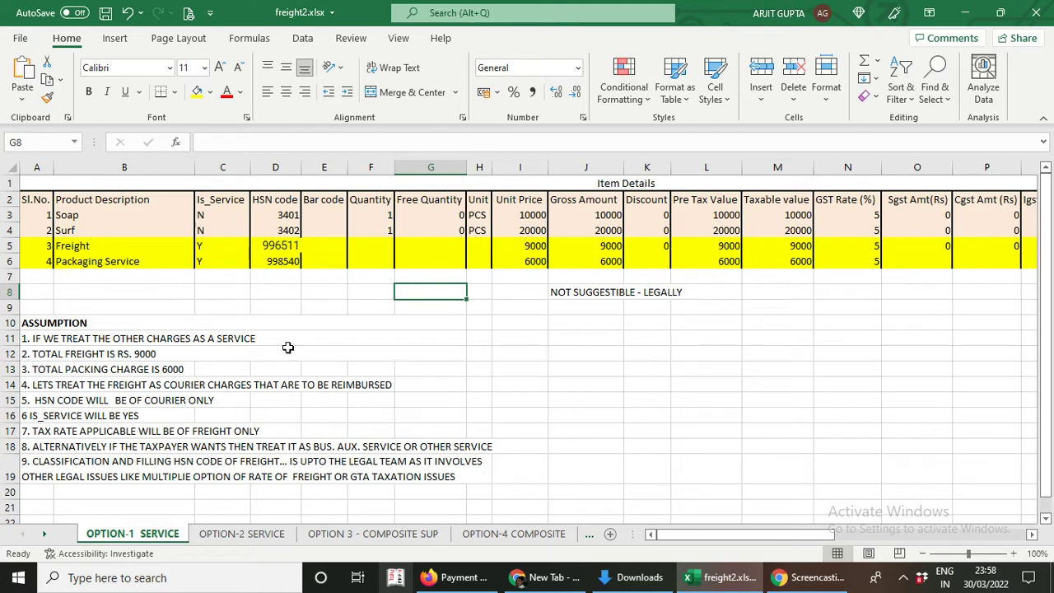
- Open the OPTION-2 SERVICE sheet and review the service flags, HSN codes and GST rates of Freight and Packaging Service
left_click(240, 536)
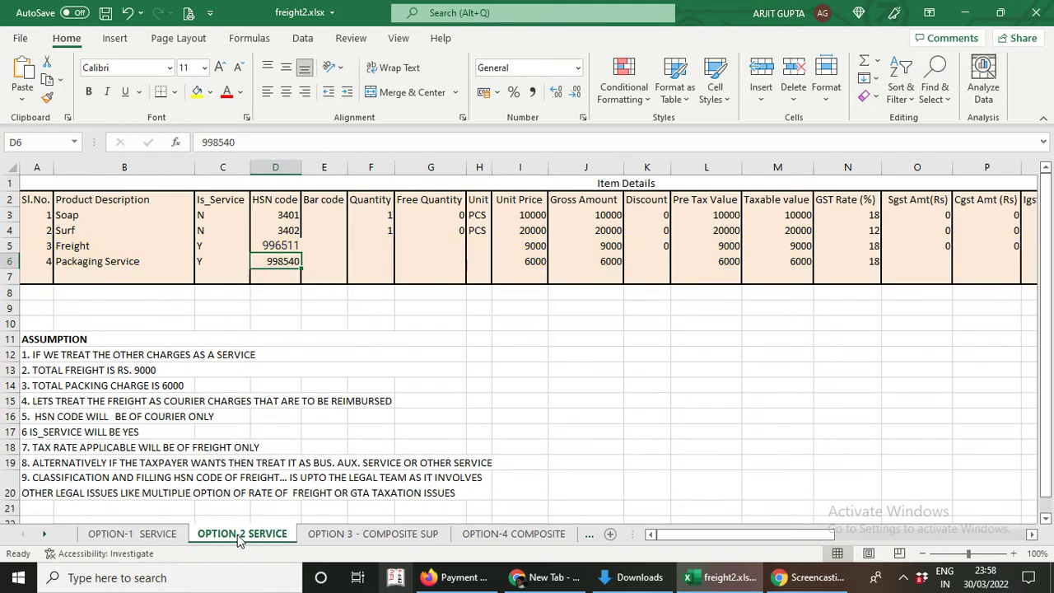
left_click(174, 309)
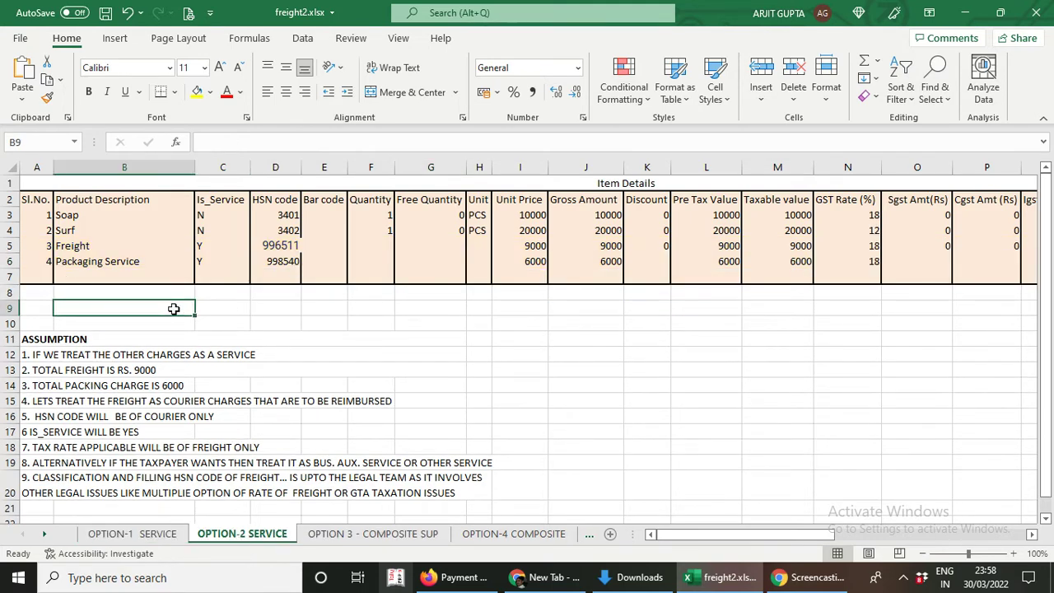
left_click(99, 247)
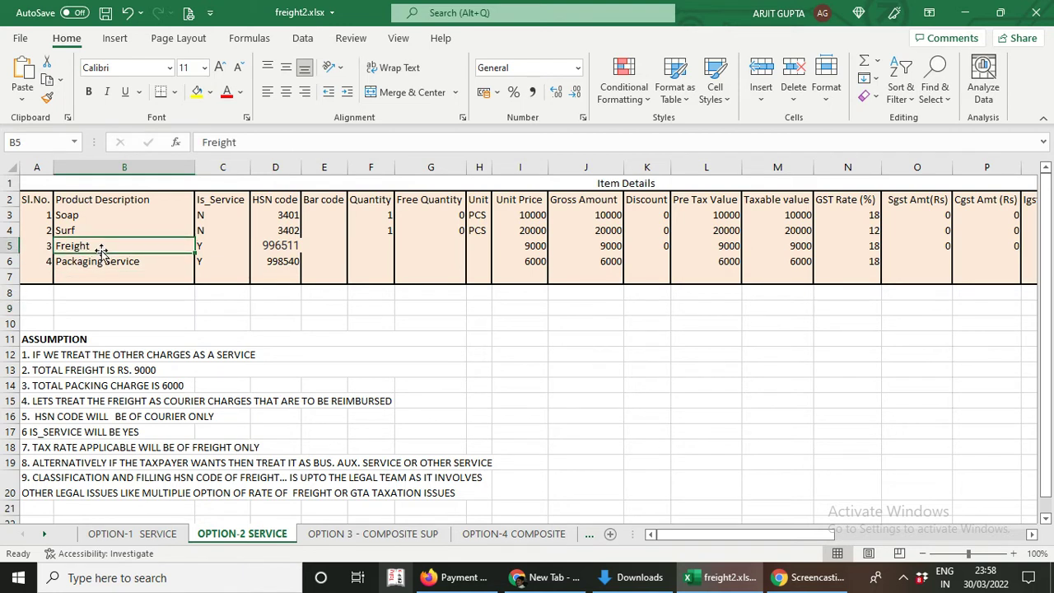
left_click(99, 261)
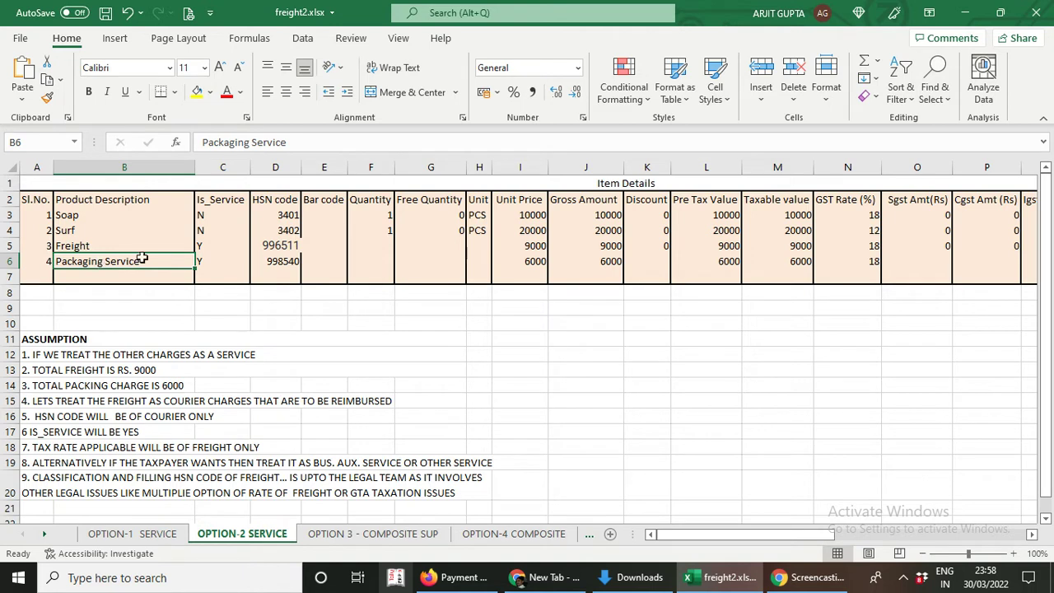
left_click(225, 245)
left_click(227, 265)
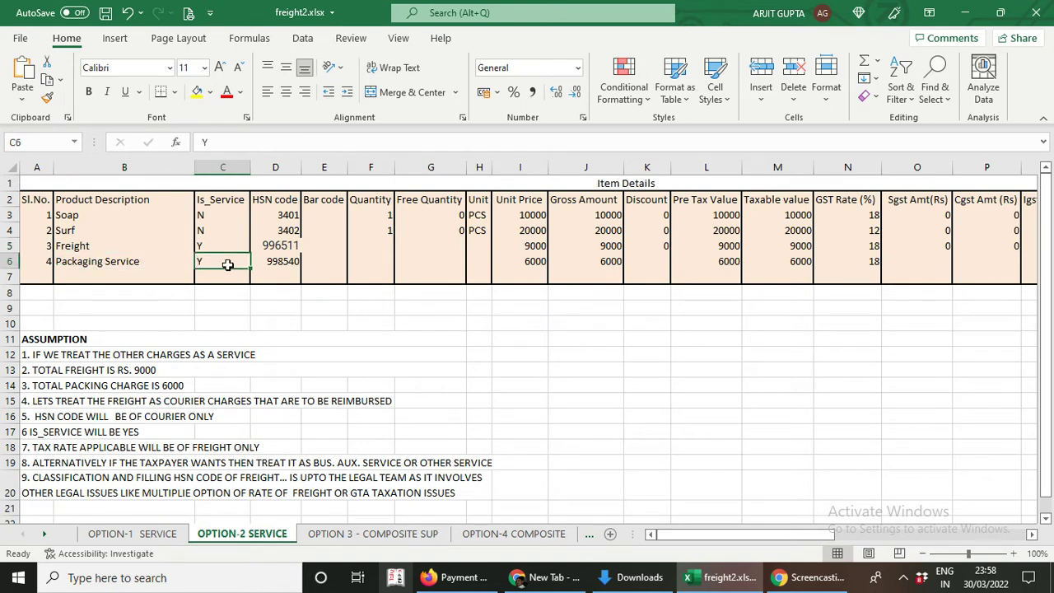
left_click(283, 247)
left_click(283, 262)
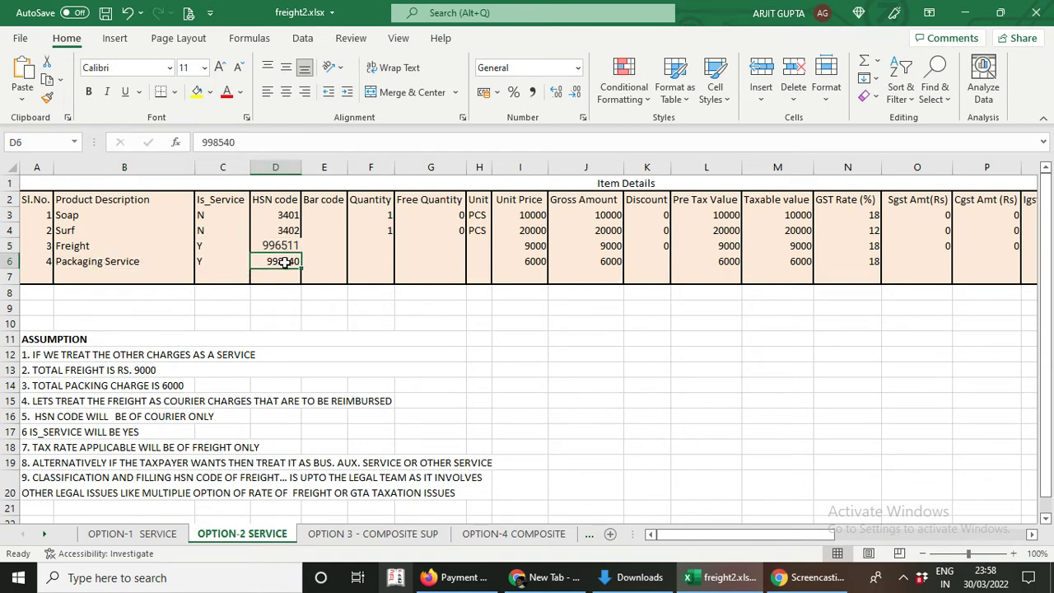
left_click(856, 244)
left_click(859, 262)
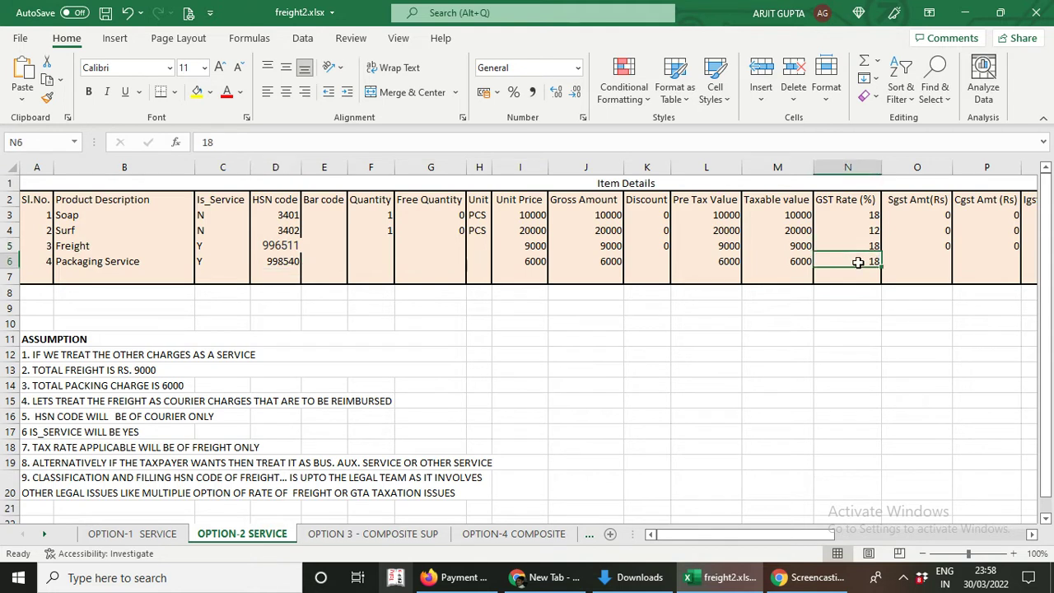
left_click(114, 262)
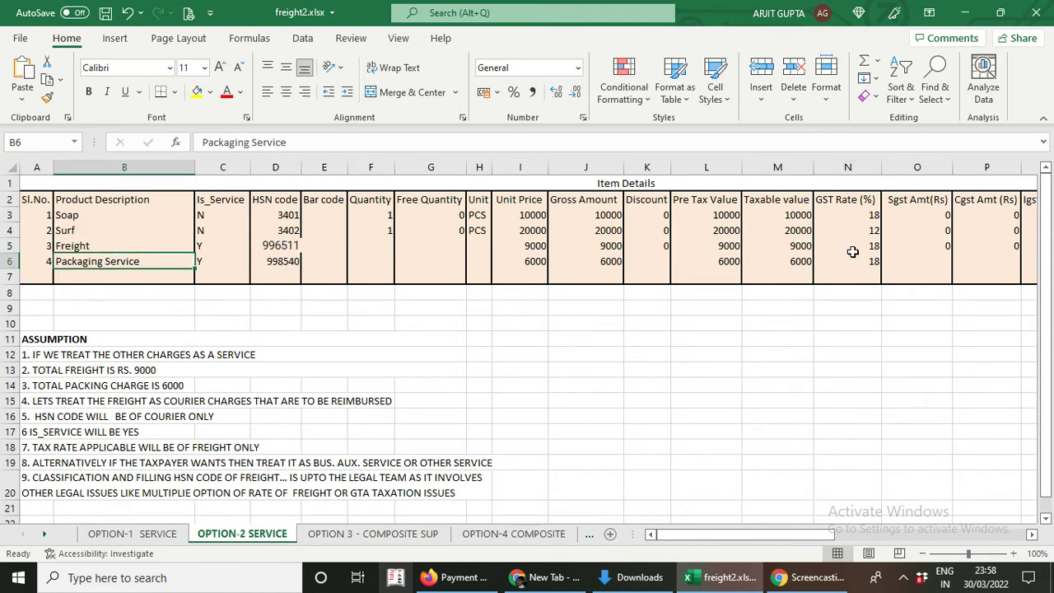
left_click(866, 262)
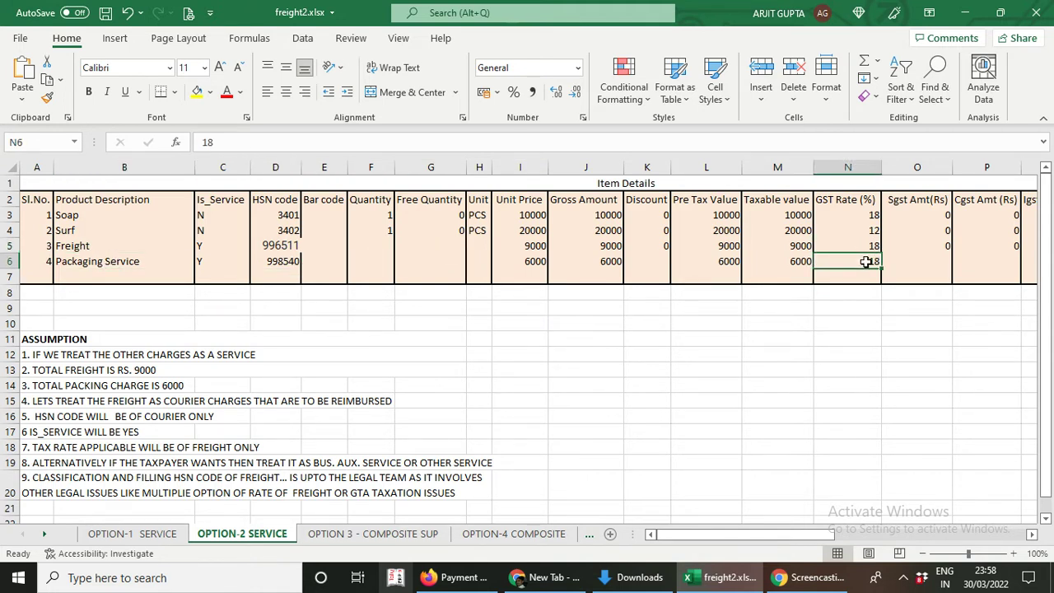
- Rename the Freight item in cell B5 of the OPTION-2 SERVICE sheet as Courier
left_click(73, 245)
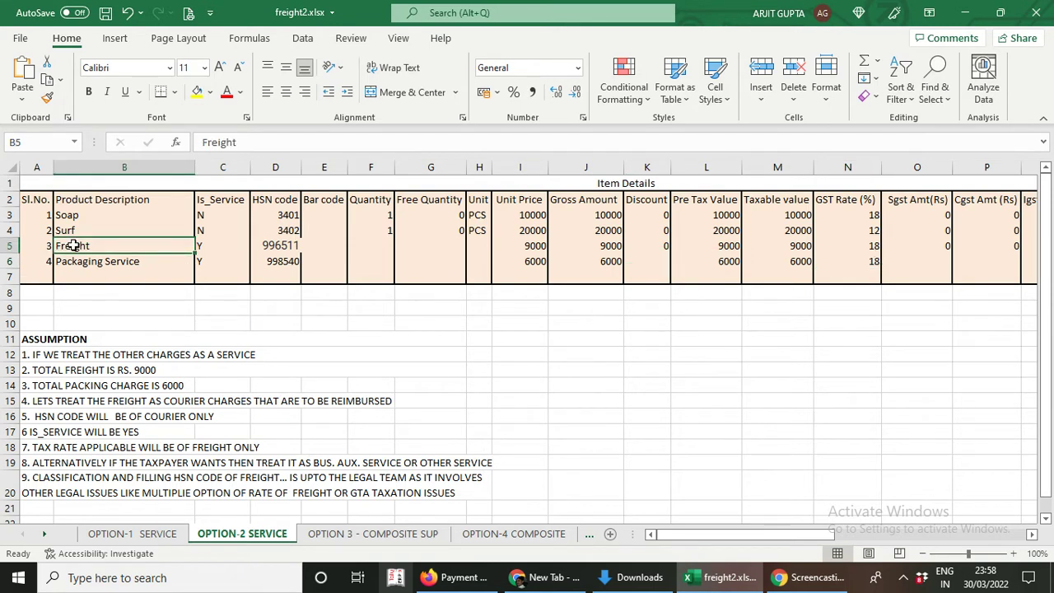
double_click(95, 247)
double_click(81, 246)
type("cOURIER")
key("Return")
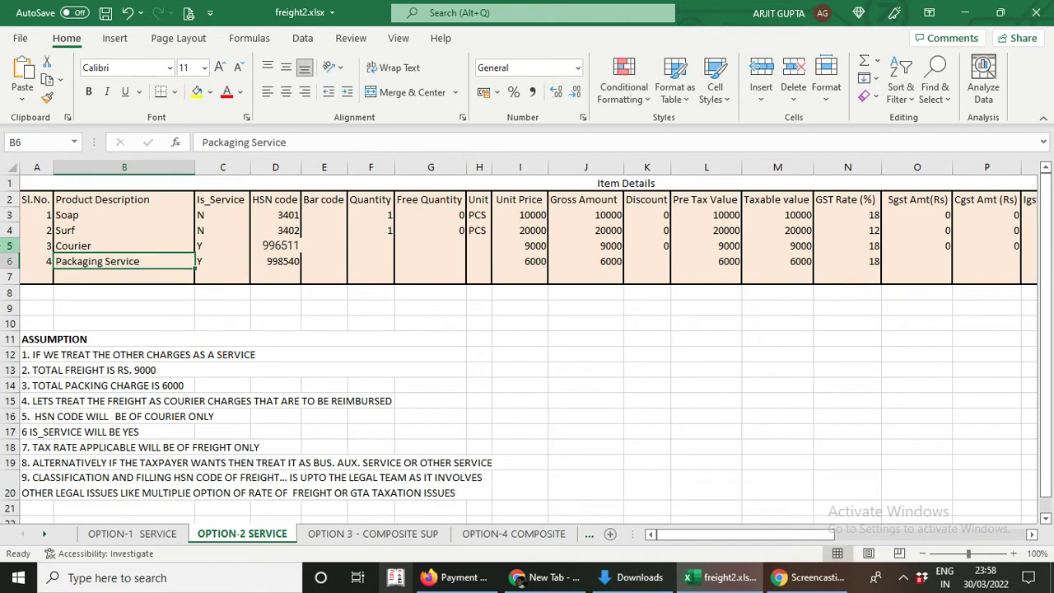
- Clear the HSN code in the Courier row and undo the deletion
left_click(869, 247)
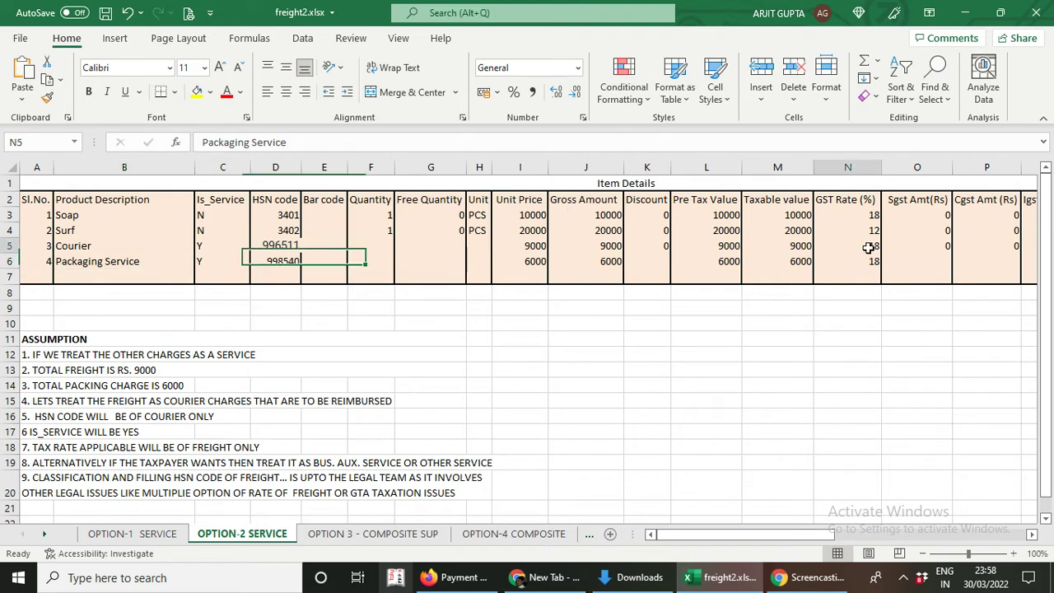
left_click(278, 247)
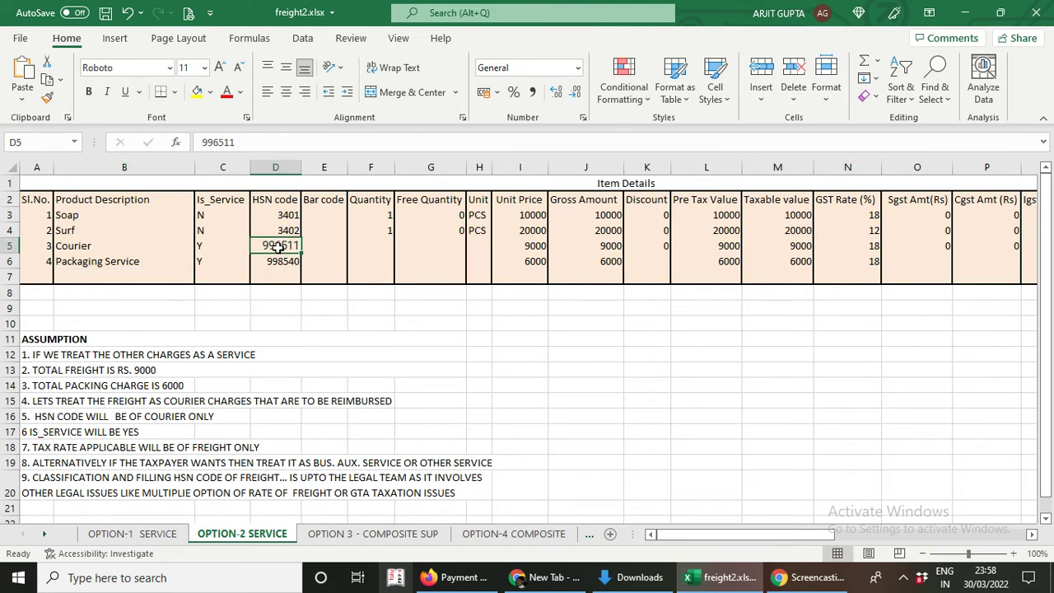
key("Delete")
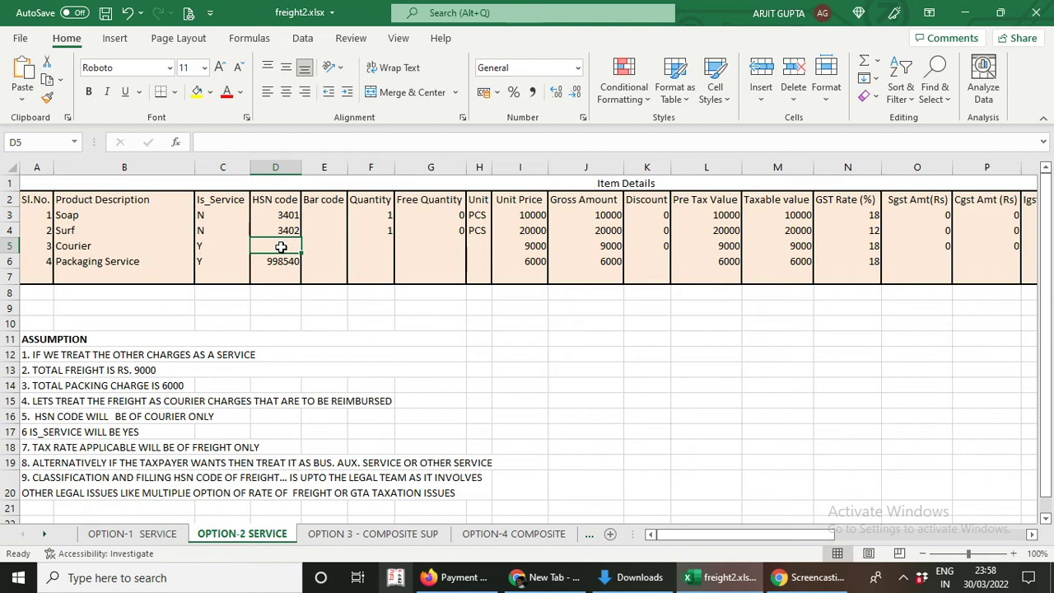
key("ctrl+z")
- Check the Courier and Packaging Service HSN codes against their GST rates on the OPTION-2 SERVICE sheet
left_click(864, 248)
left_click(857, 263)
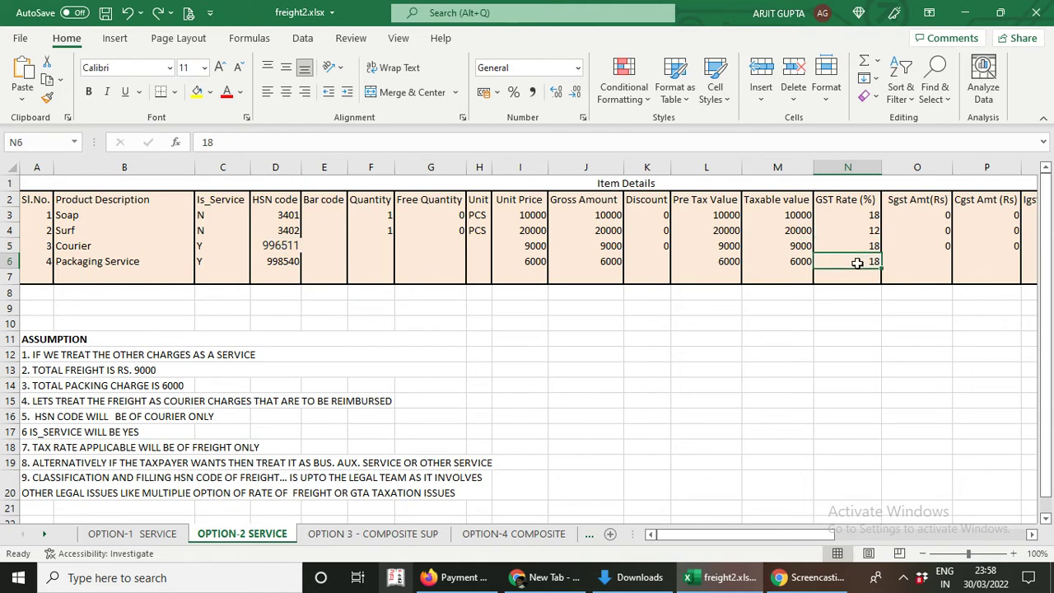
left_click(506, 310)
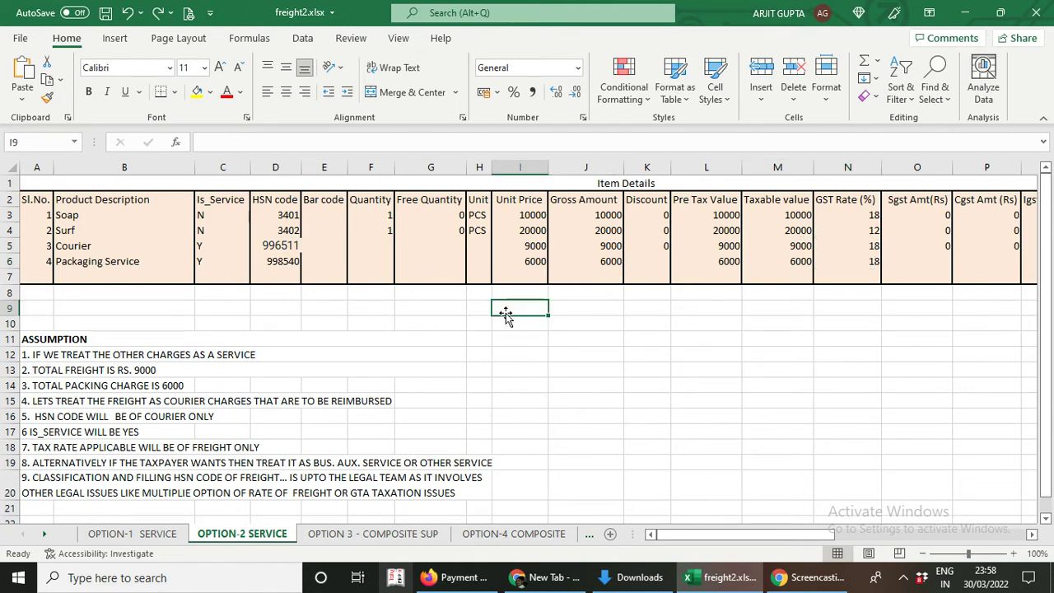
left_click(263, 247)
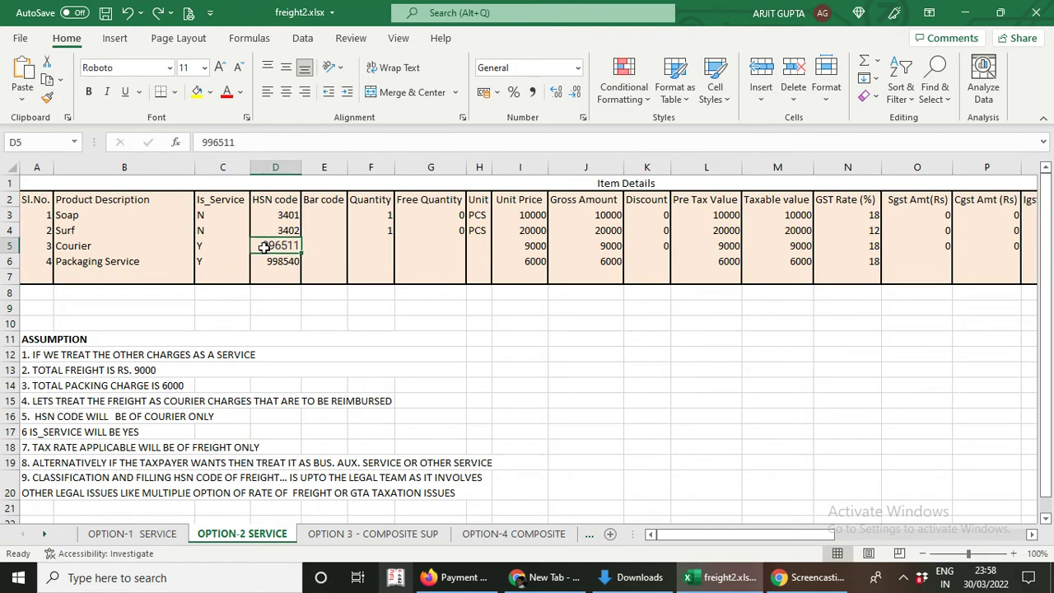
left_click(860, 251)
left_click(865, 262)
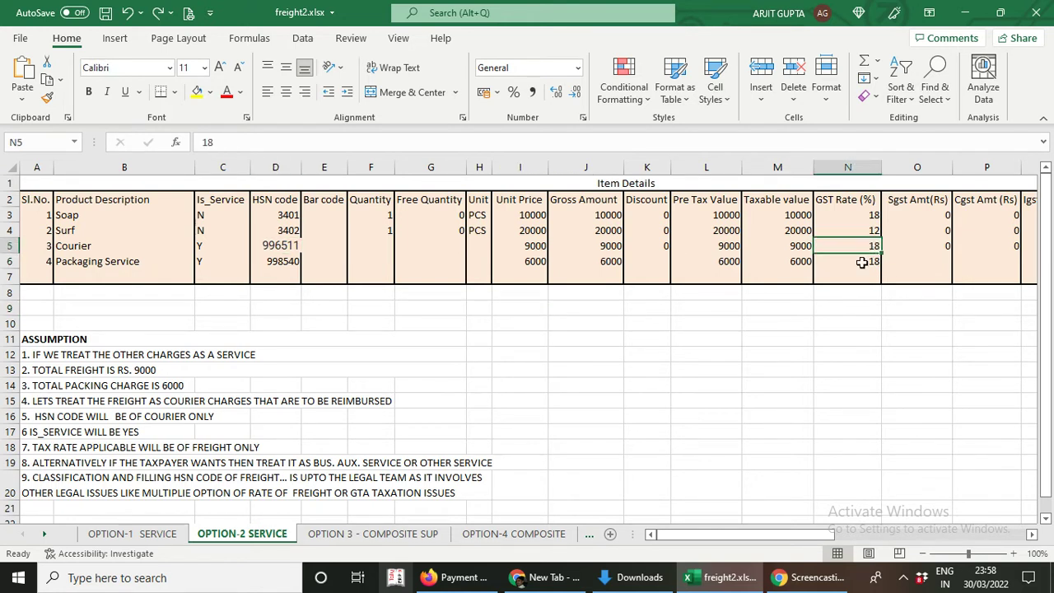
left_click(284, 262)
left_click(282, 246)
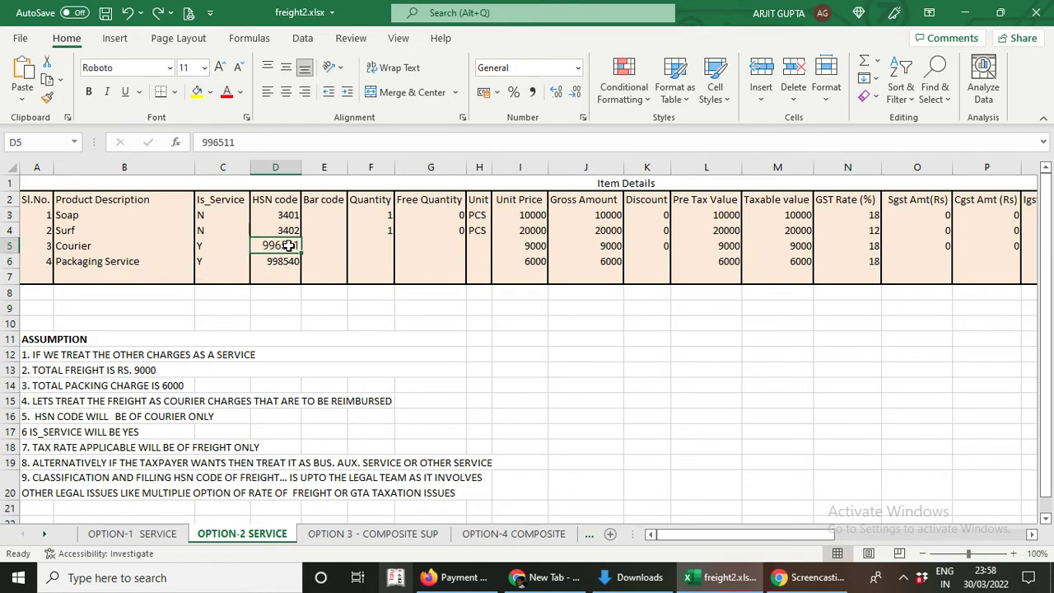
left_click(850, 248)
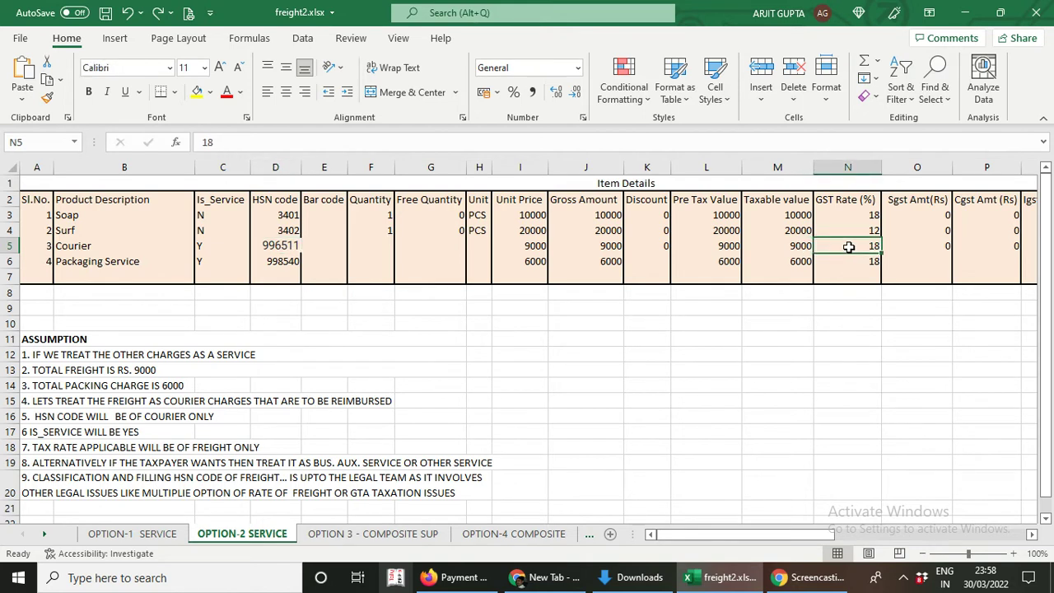
- Compare the GST rates of Soap and Surf with those of the Courier and Packaging Service rows
left_click(851, 262)
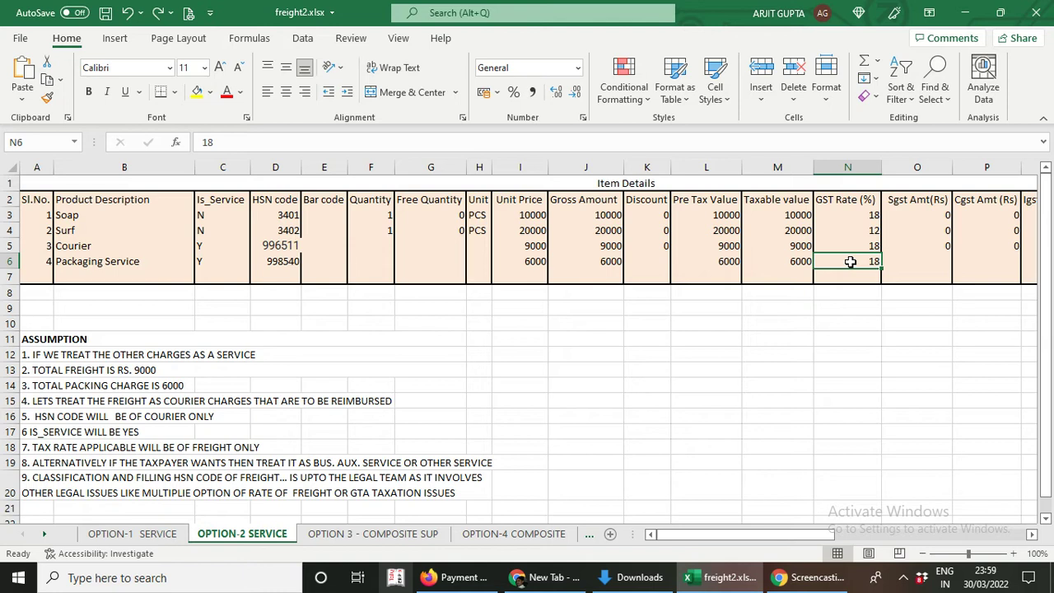
left_click(852, 216)
left_click(851, 231)
left_click(849, 254)
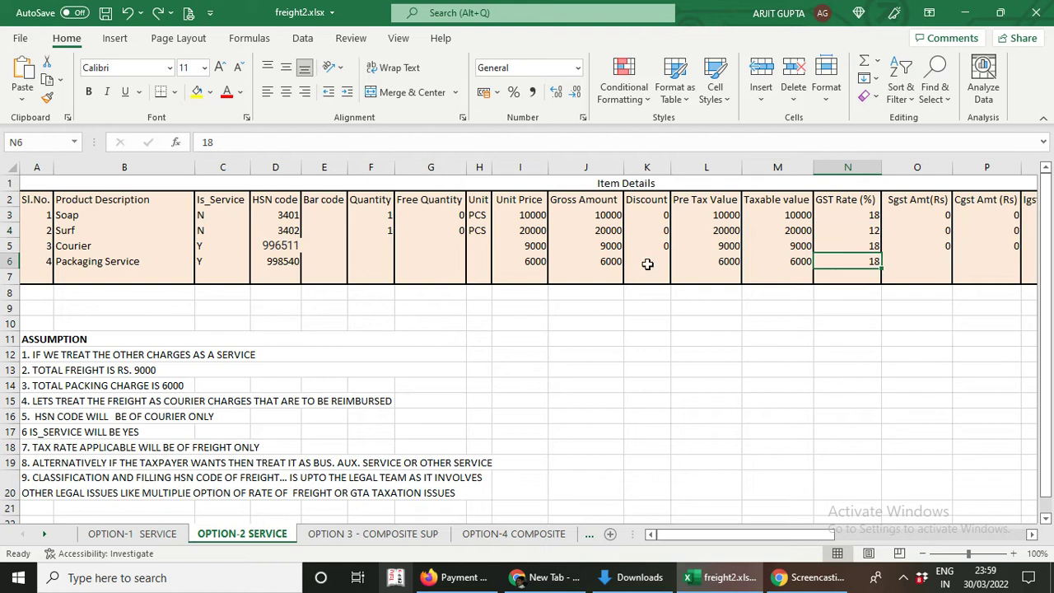
- Recheck how the Courier and Packaging Service HSN codes correspond to the GST rate applied to each service
left_click(274, 247)
left_click(838, 245)
left_click(856, 259)
left_click(265, 258)
left_click(280, 246)
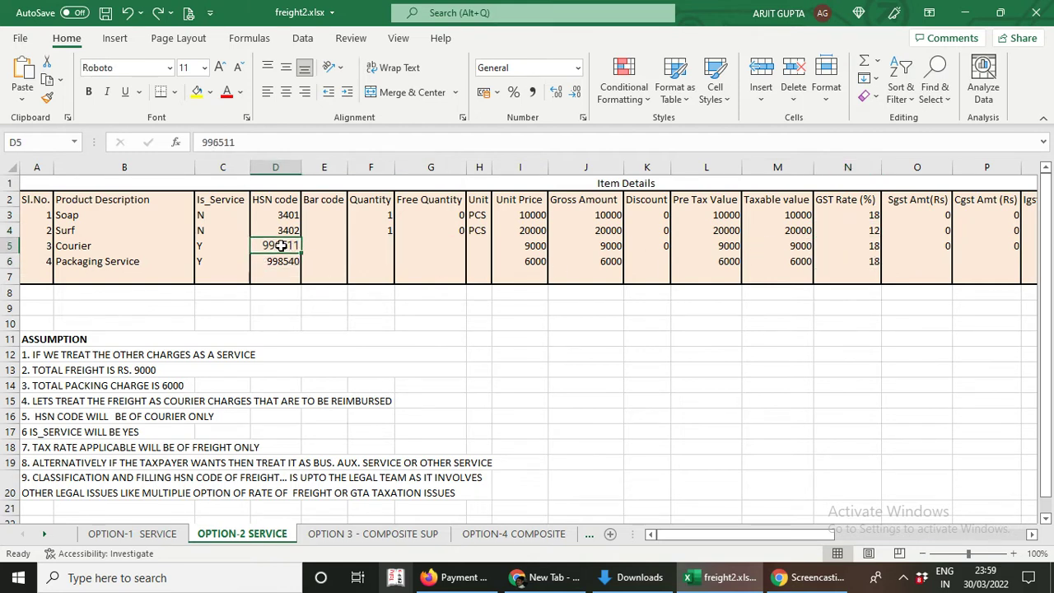
left_click(877, 247)
left_click(848, 262)
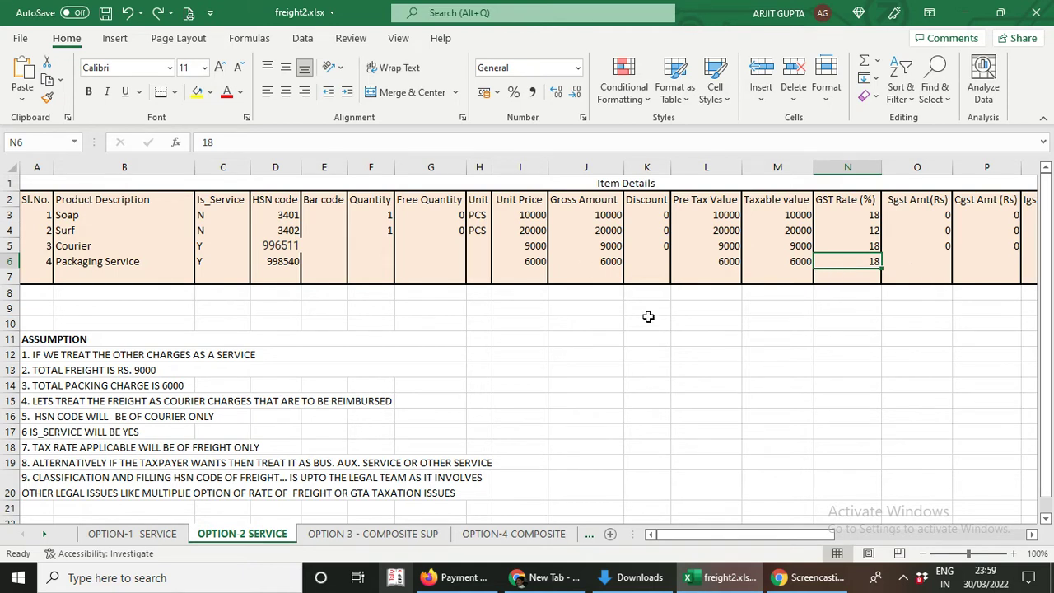
left_click(594, 311)
left_click(860, 247)
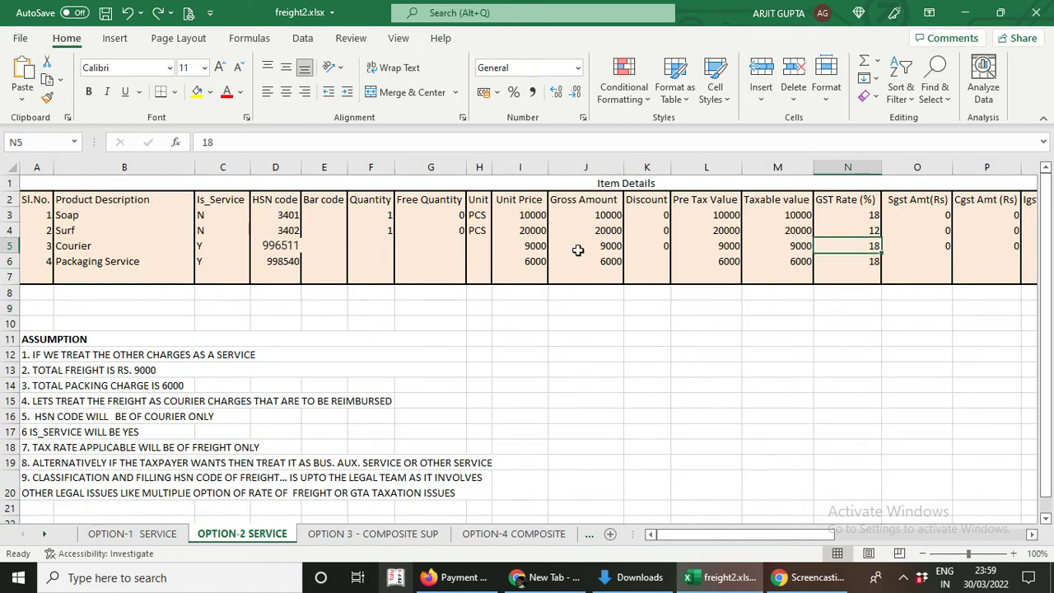
left_click(285, 262)
left_click(282, 244)
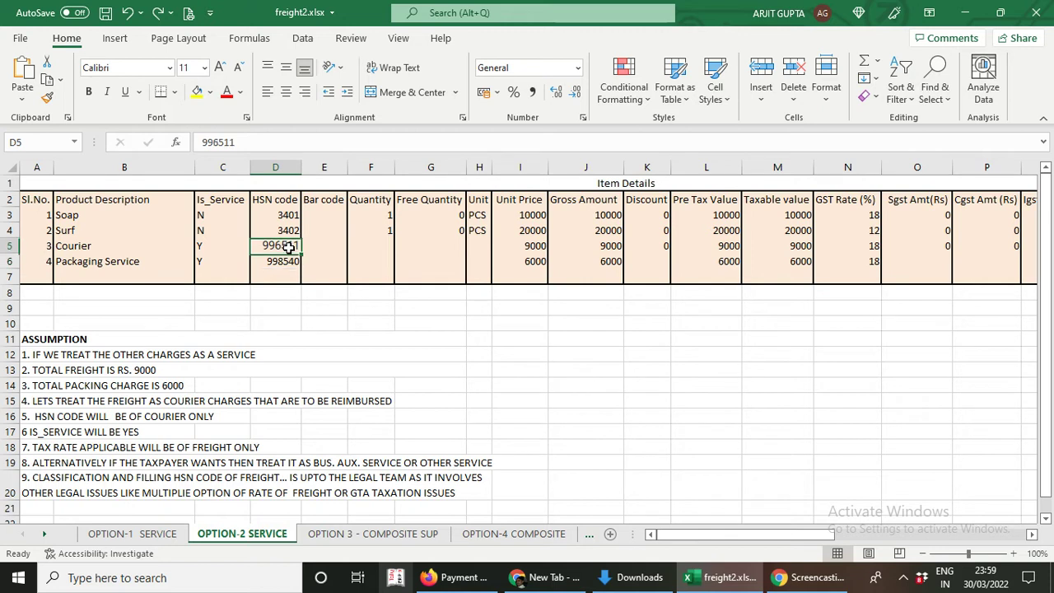
left_click(875, 244)
left_click(861, 261)
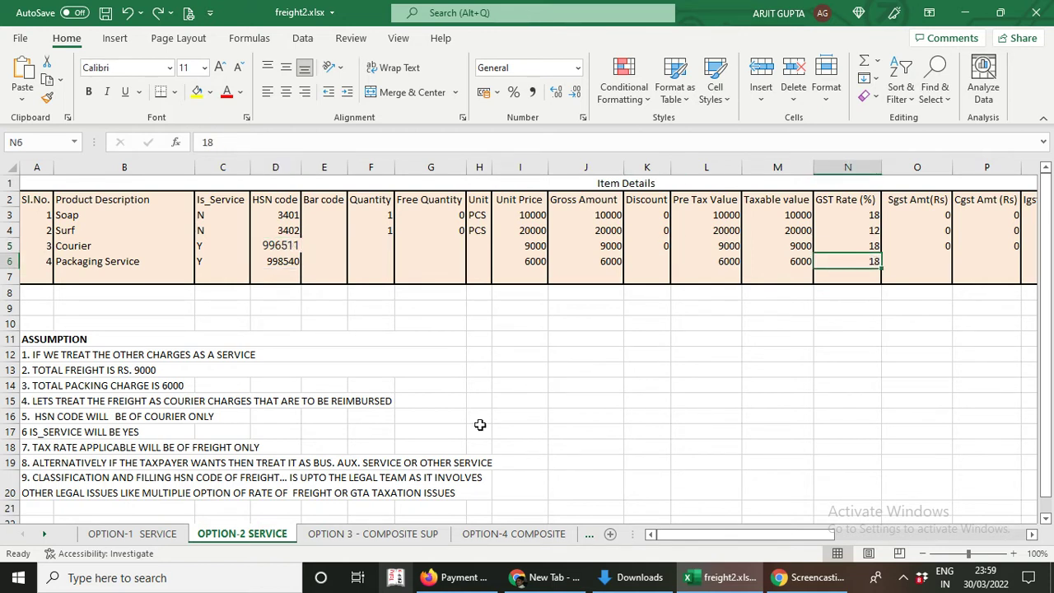
- Glance back at the OPTION-2 SERVICE sheet and bring up the OPTION 3 - COMPOSITE SUP sheet
left_click(356, 533)
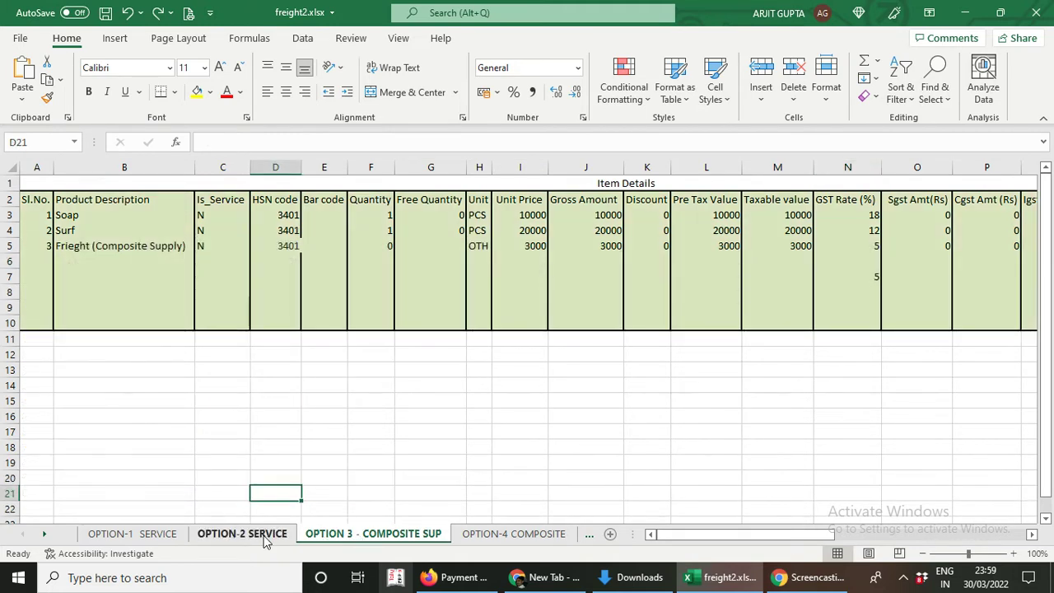
left_click(266, 537)
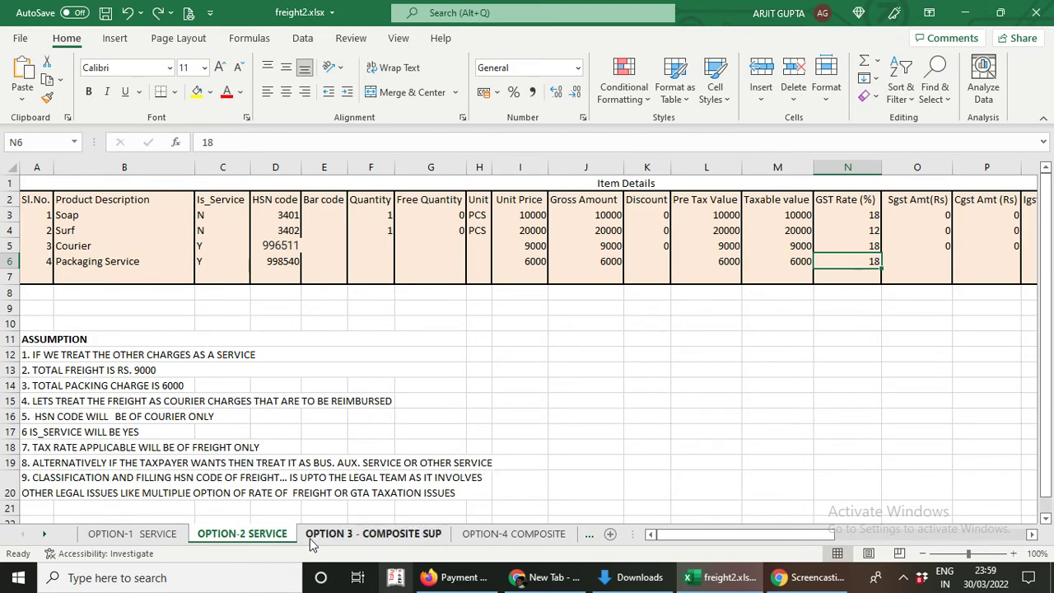
left_click(372, 542)
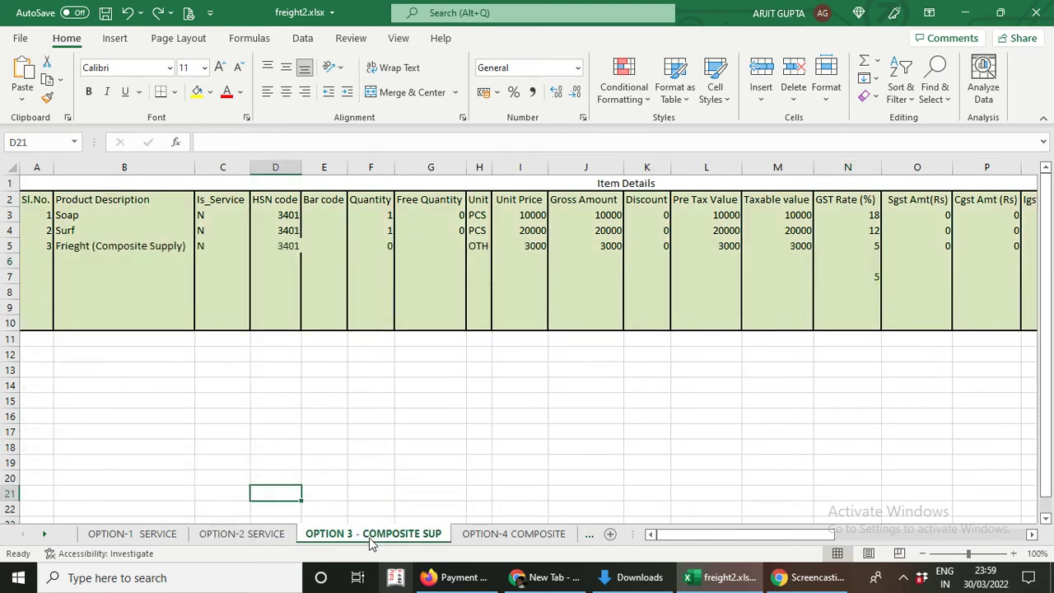
left_click(216, 371)
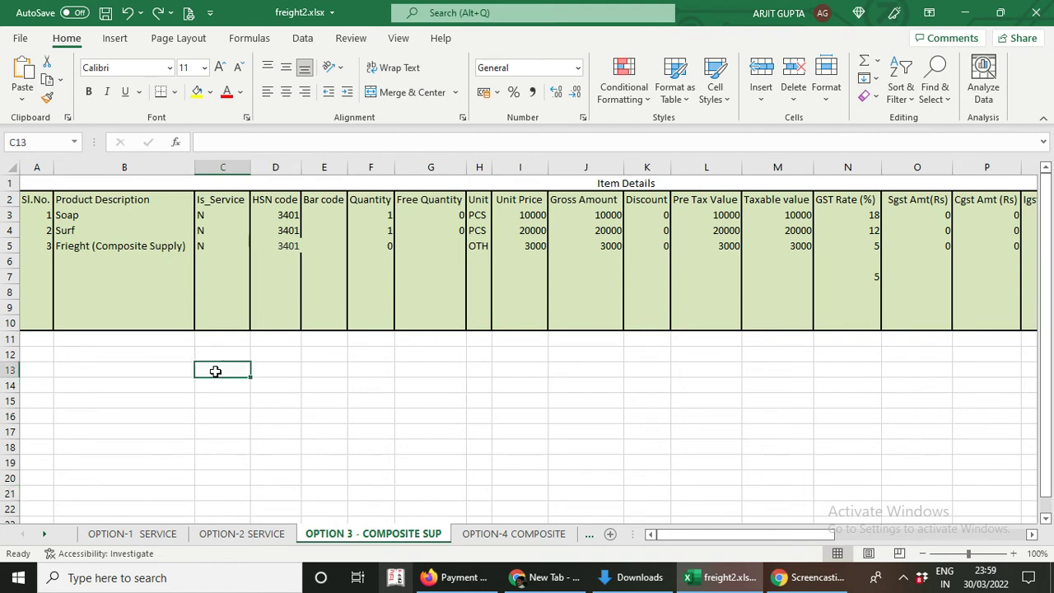
- Examine the freight row's description, Is_Service flag, HSN code, quantity, unit, unit price and gross amount on the composite supply sheet
left_click(78, 245)
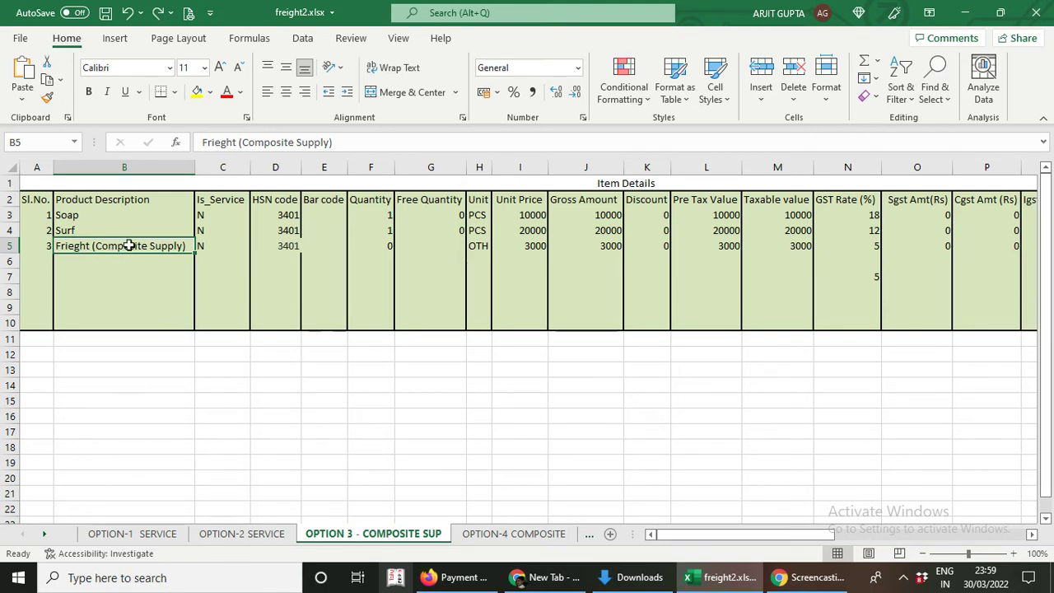
left_click(206, 248)
type("N")
left_click(283, 244)
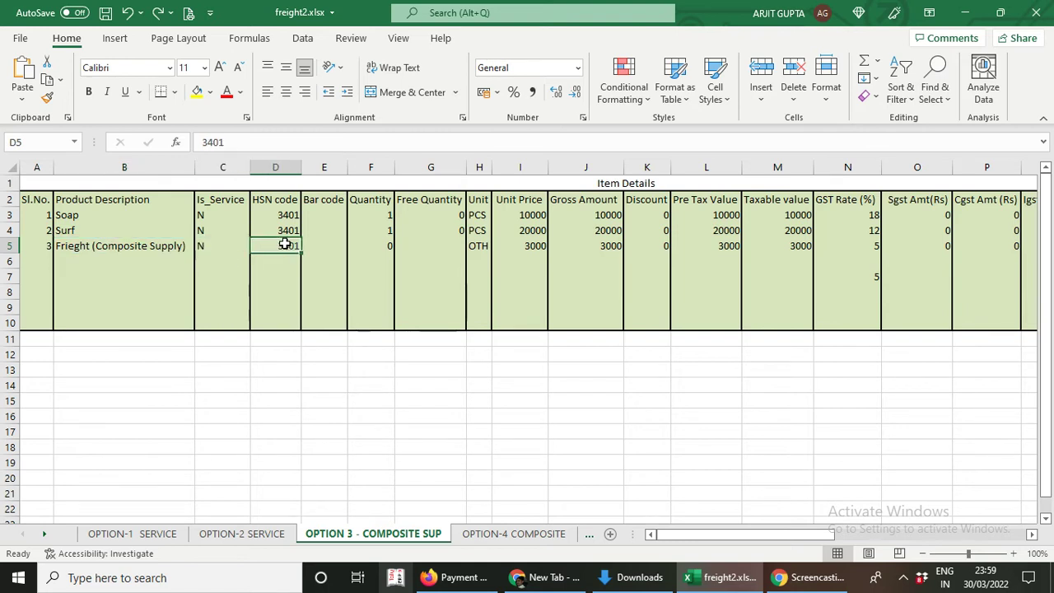
left_click(283, 230)
left_click(284, 246)
left_click(388, 244)
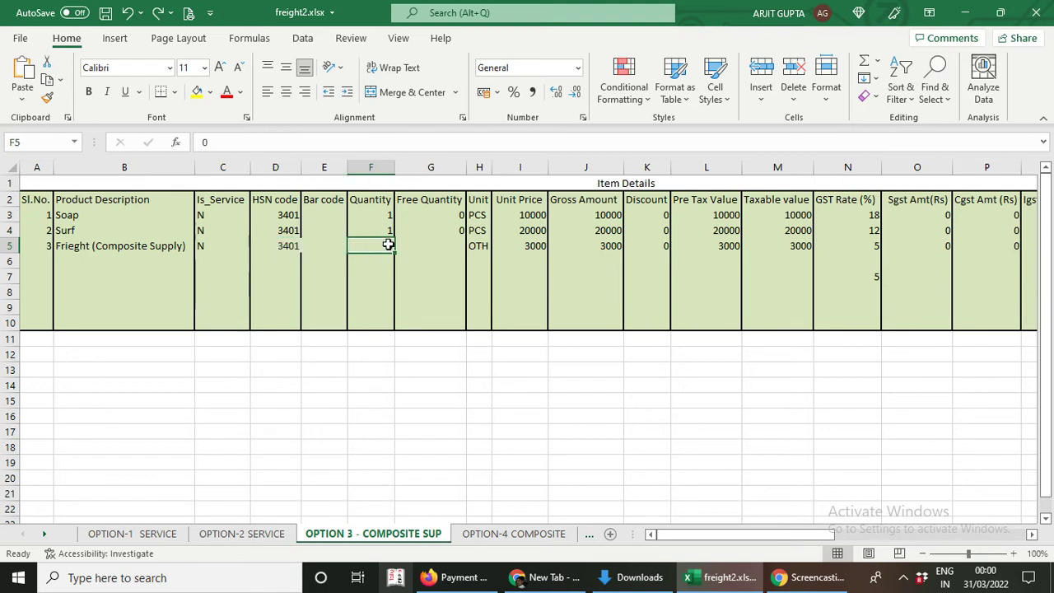
left_click(481, 248)
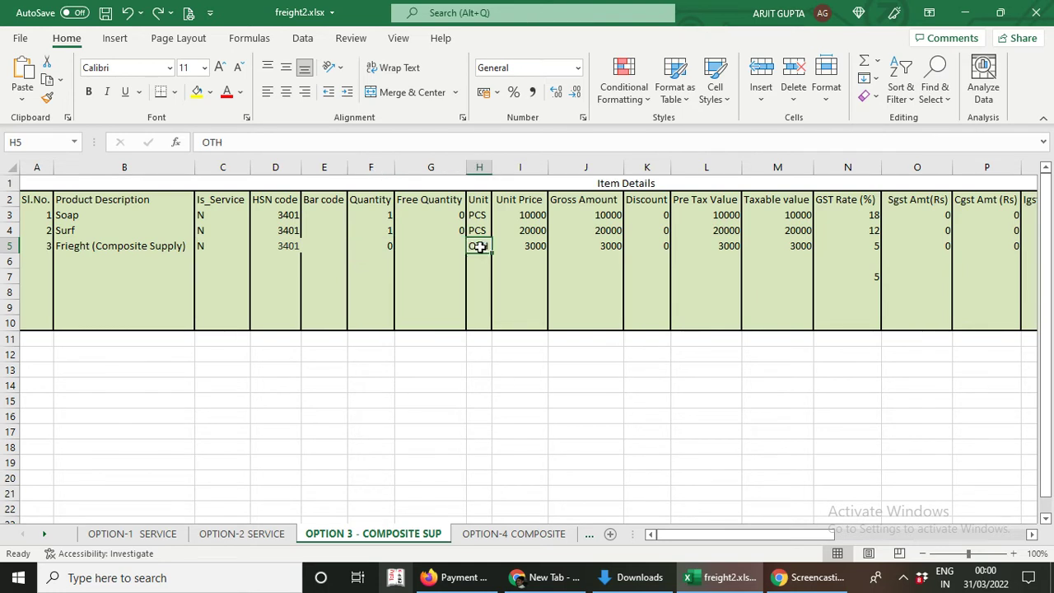
left_click(527, 246)
left_click(606, 245)
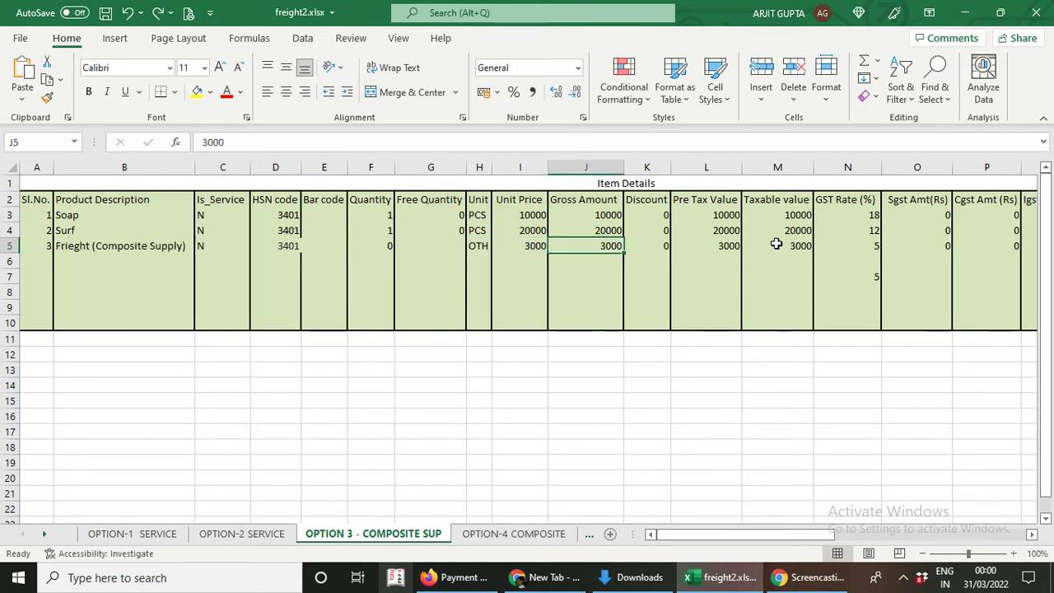
- Set the GST rate of the Frieght (Composite Supply) row to 18
left_click(865, 244)
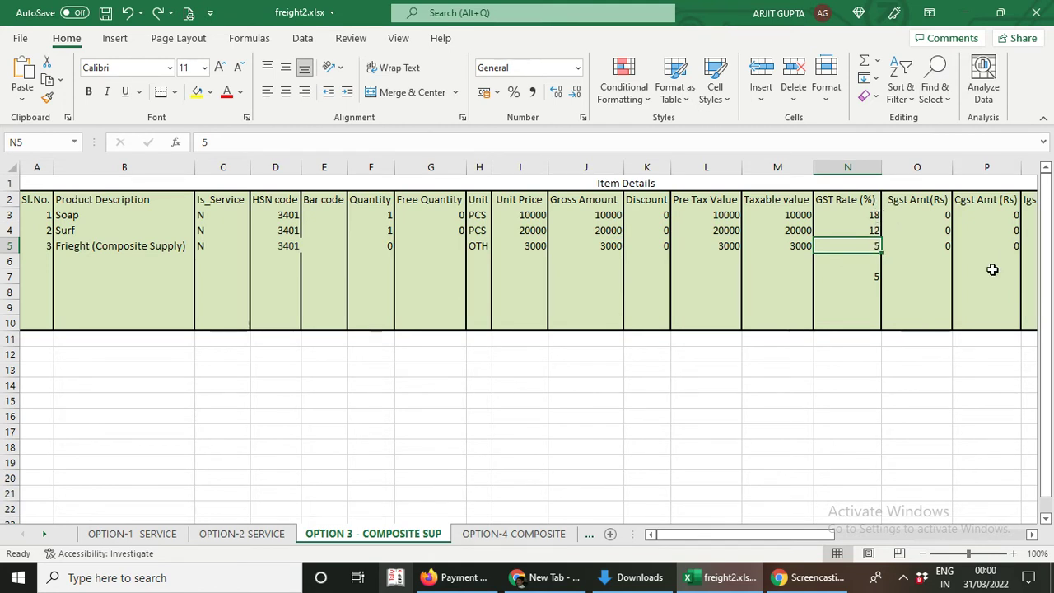
type("18")
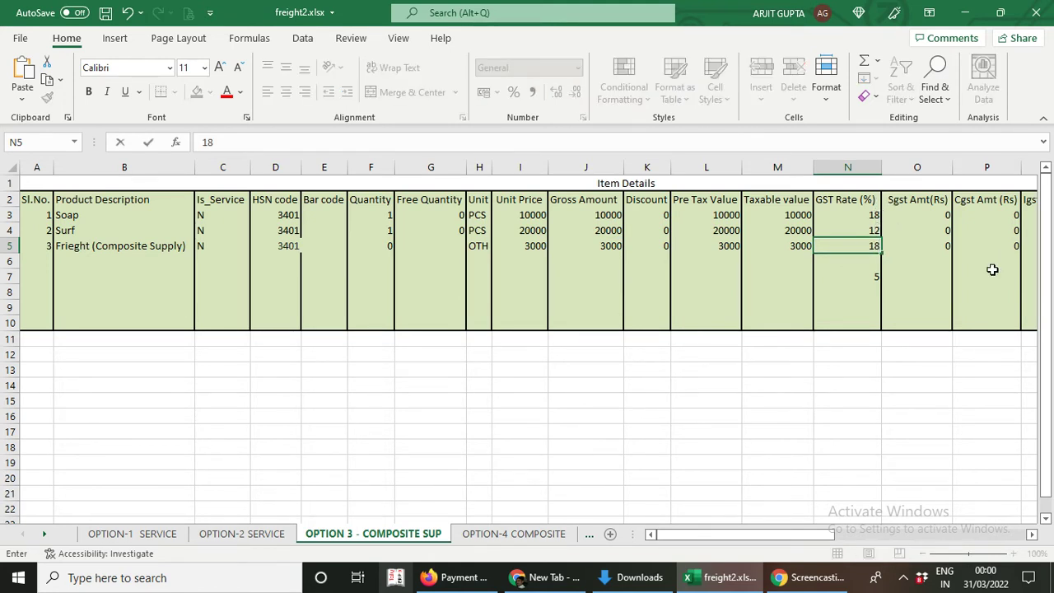
key("Return")
left_click(854, 235)
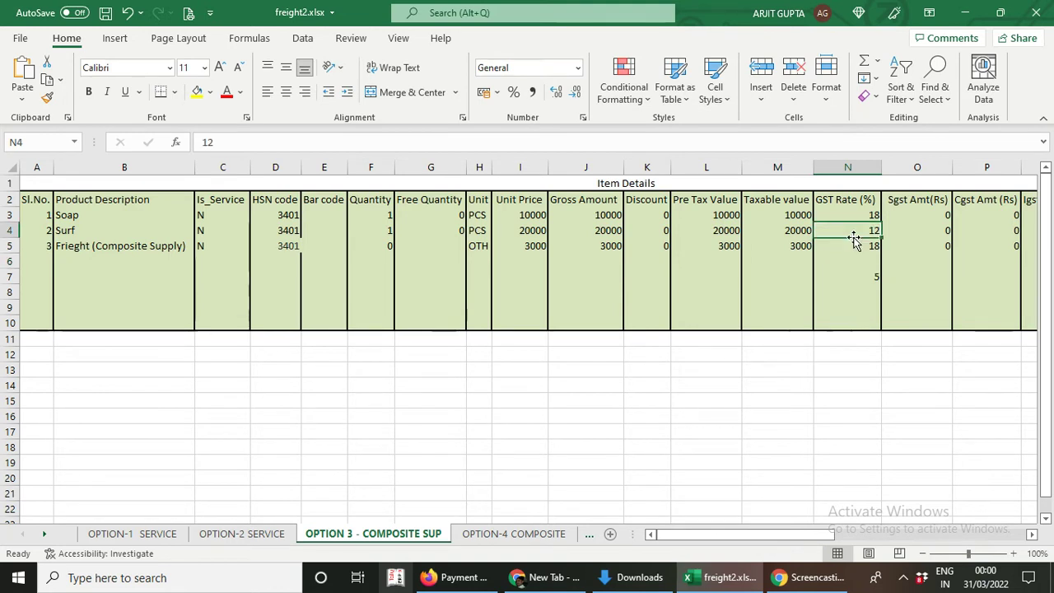
left_click(855, 243)
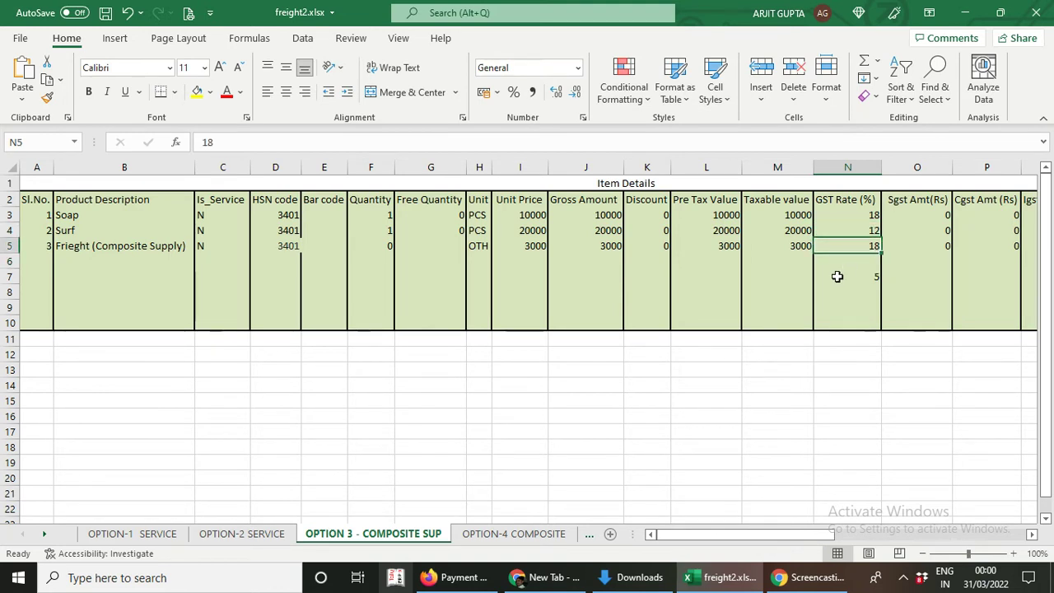
- Compare the HSN code of the Frieght (Composite Supply) row with the Surf row's HSN code
left_click(431, 371)
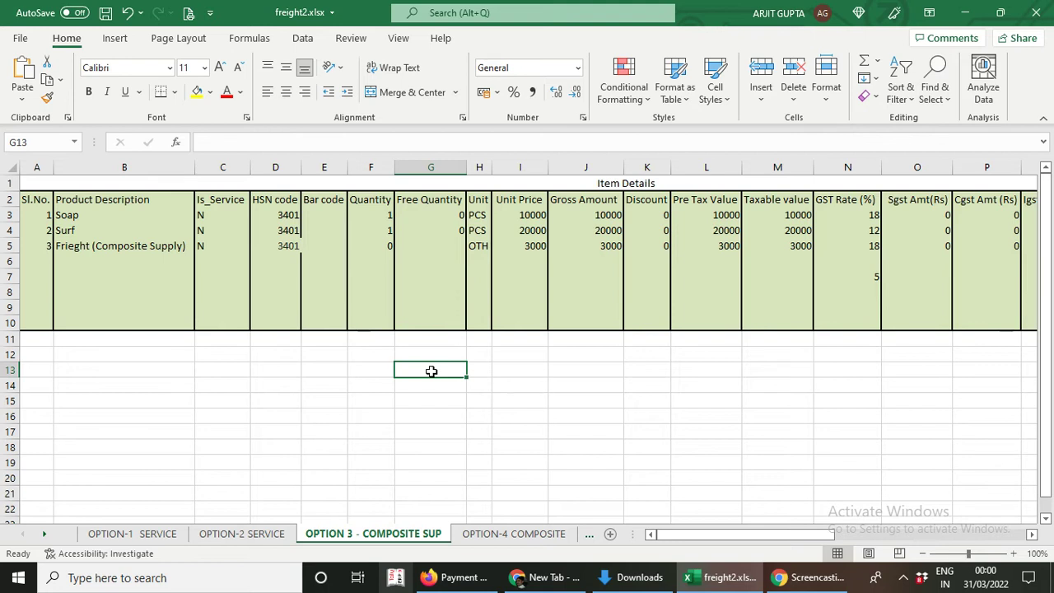
left_click(282, 245)
left_click(290, 230)
left_click(285, 245)
left_click(143, 247)
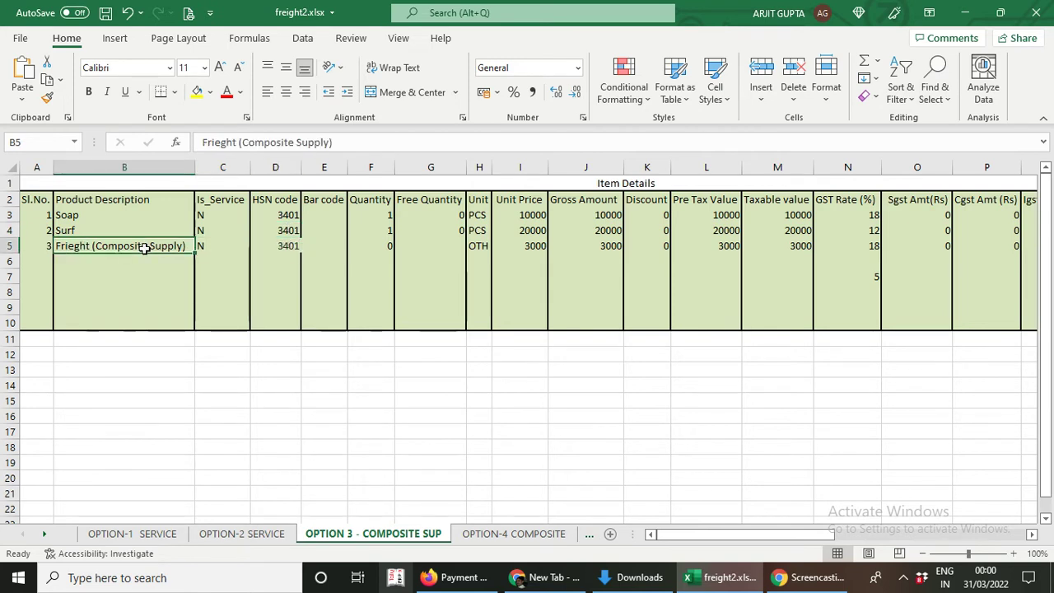
left_click(282, 246)
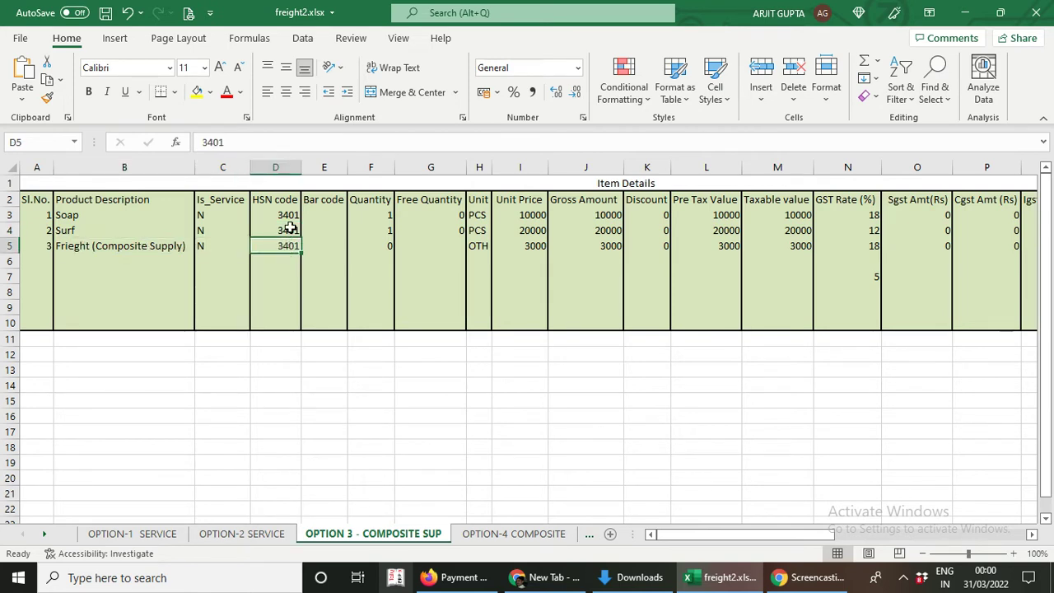
left_click(286, 230)
left_click(285, 244)
left_click(136, 251)
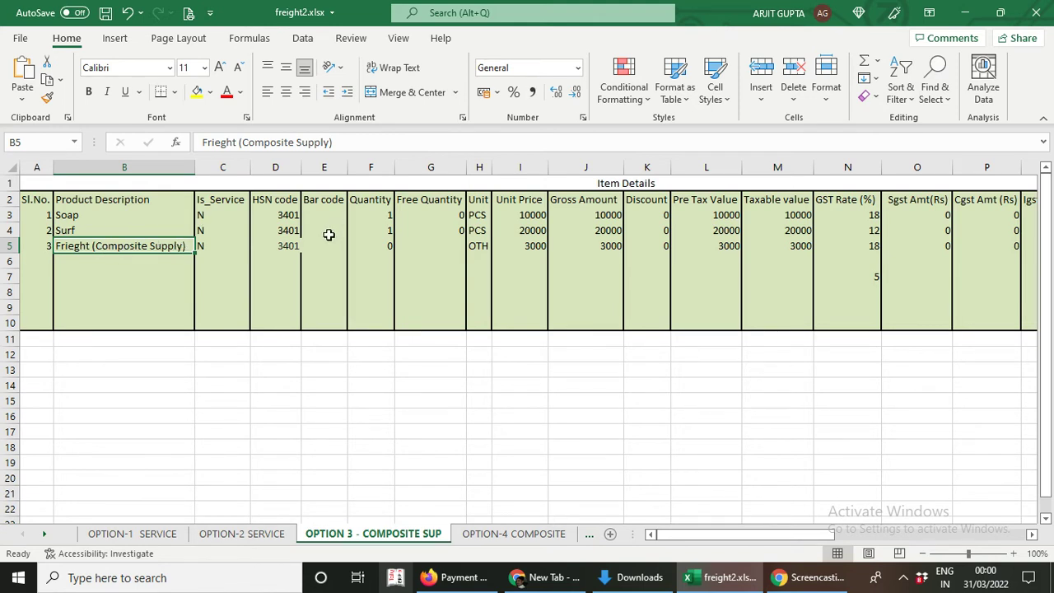
- Check the freight row's GST rate against Soap's rate and review its quantity, unit and unit price
left_click(872, 249)
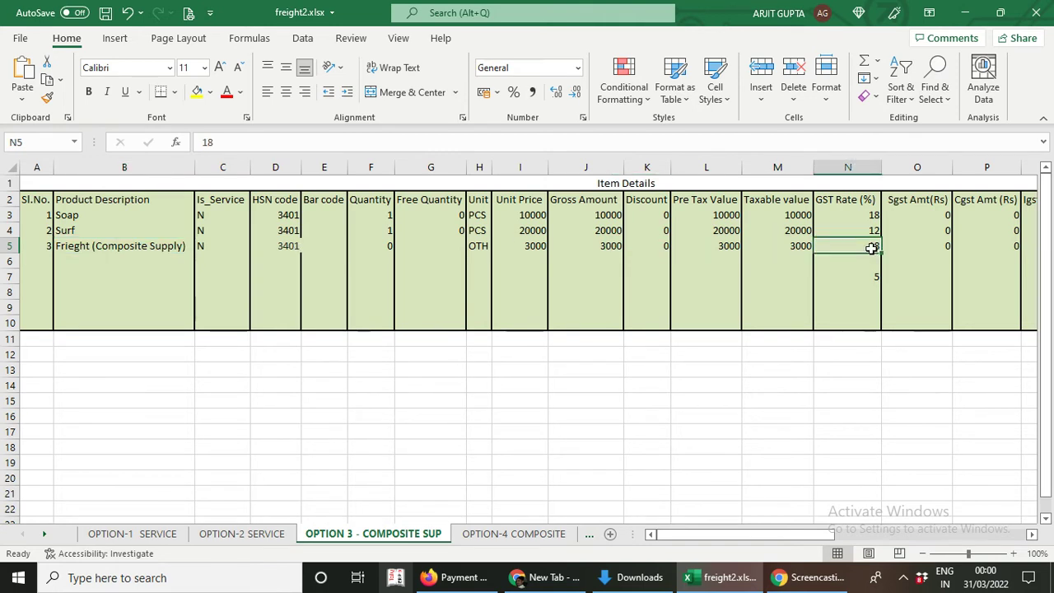
left_click(869, 217)
left_click(863, 246)
left_click(379, 247)
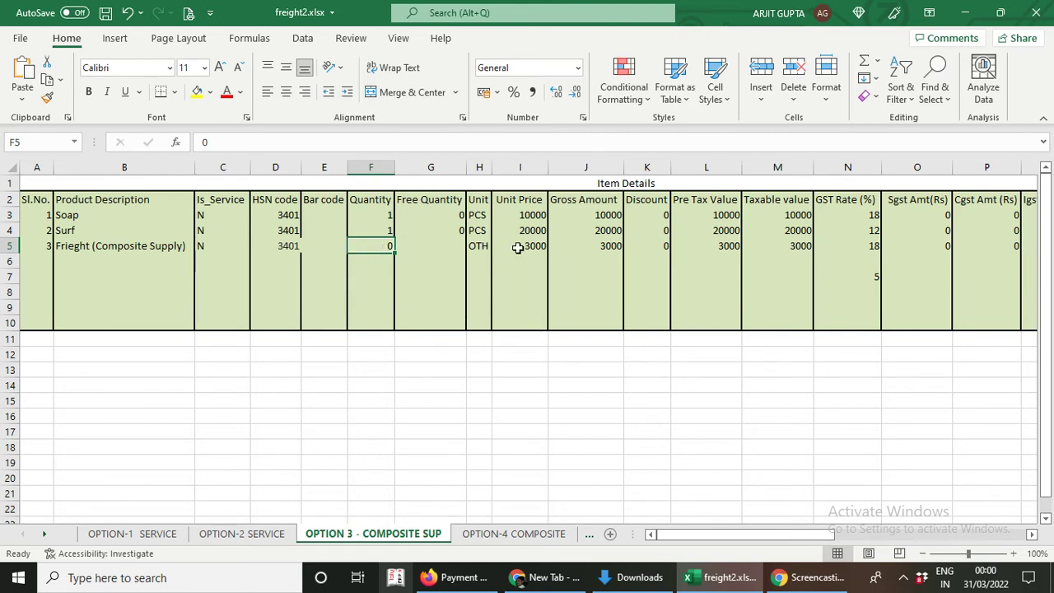
left_click(518, 247)
left_click(478, 249)
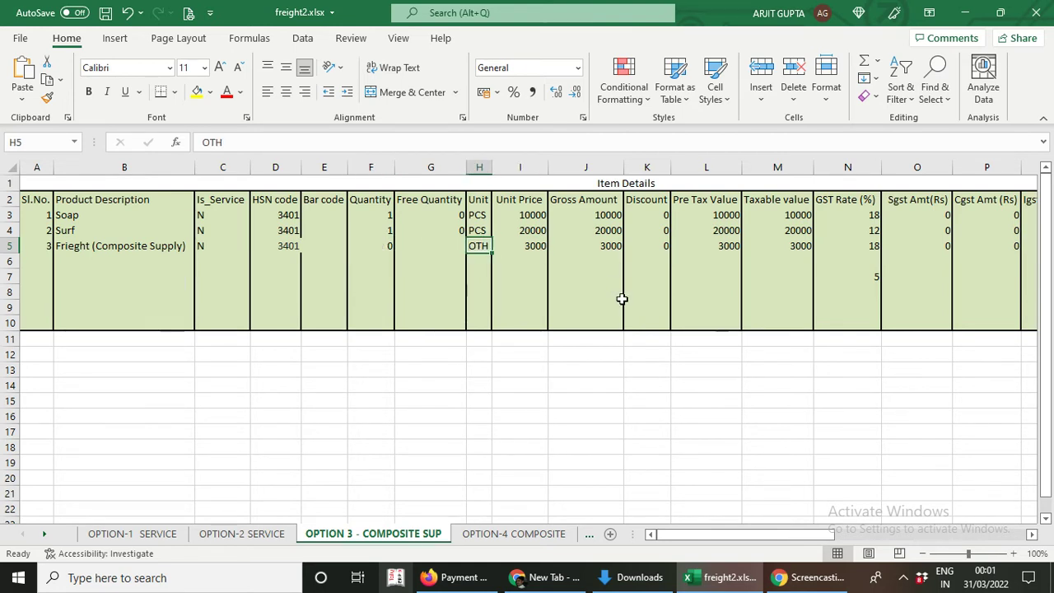
left_click(536, 245)
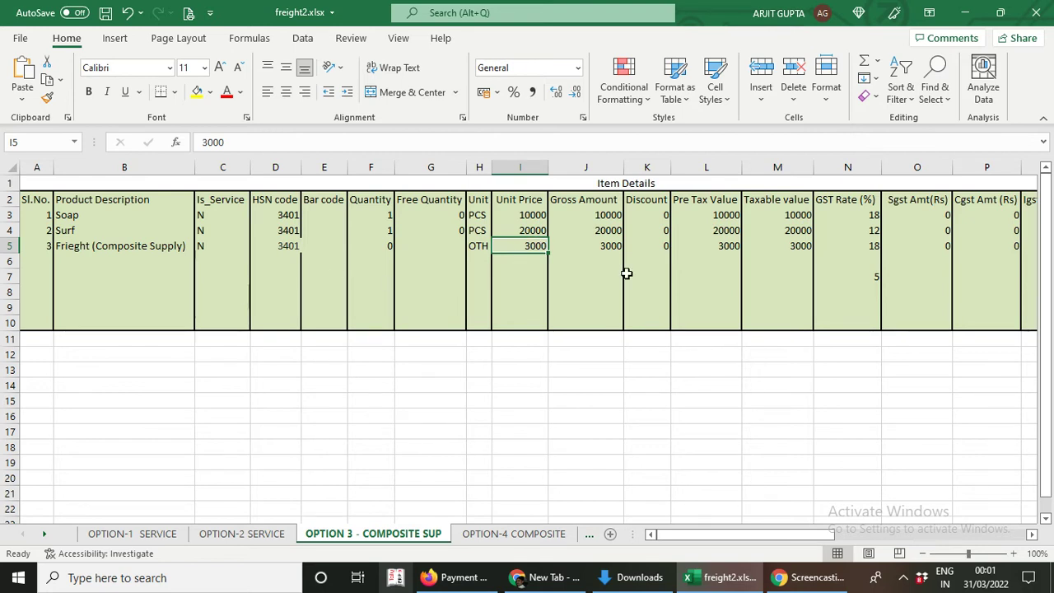
- Recheck the freight row's Is_Service flag, HSN code, quantity and GST rate
left_click(354, 352)
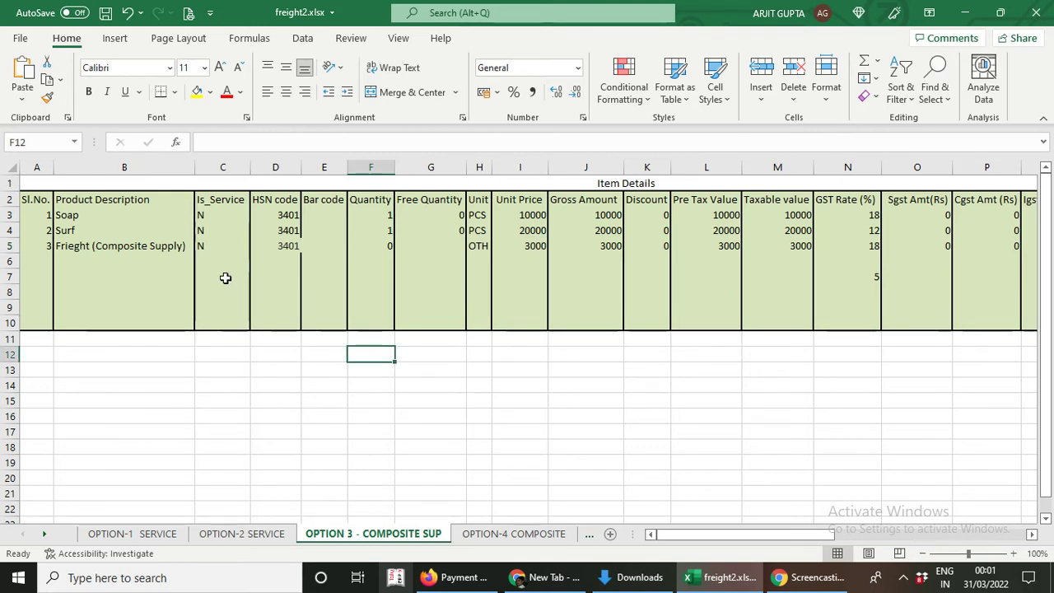
left_click(213, 242)
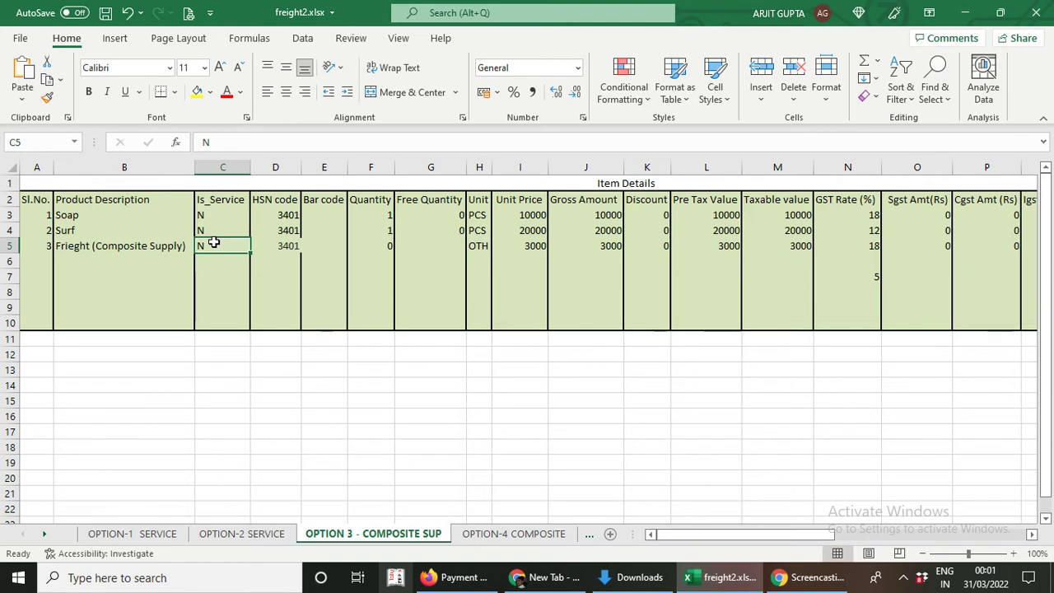
left_click(284, 245)
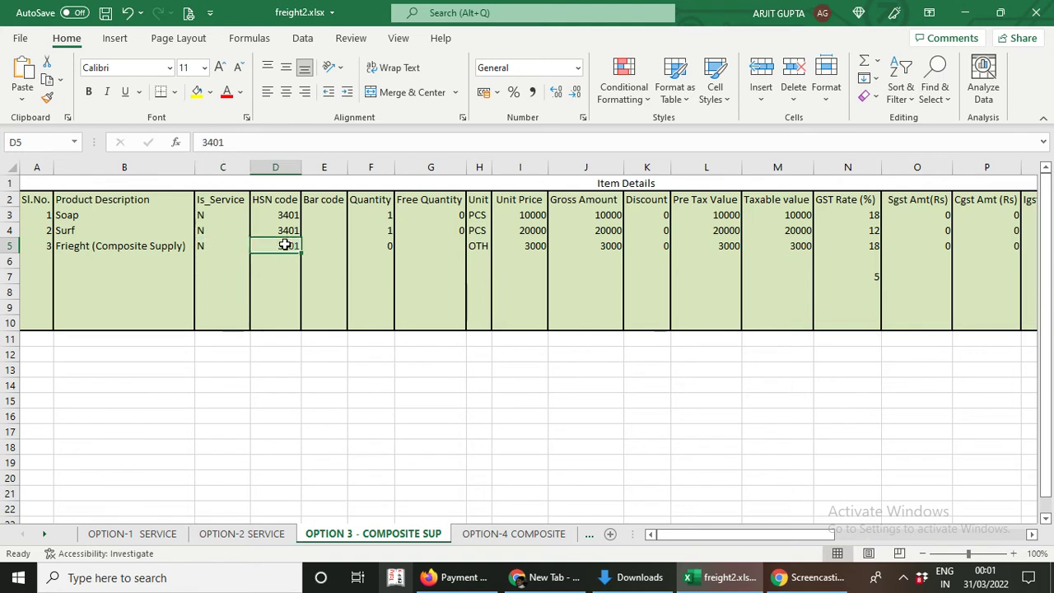
left_click(375, 248)
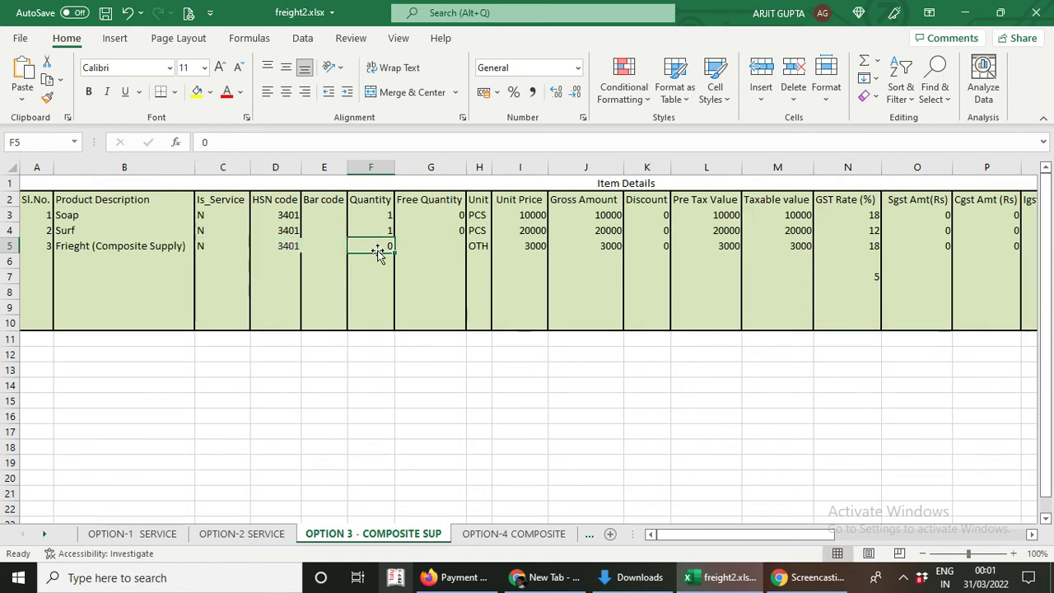
left_click(859, 247)
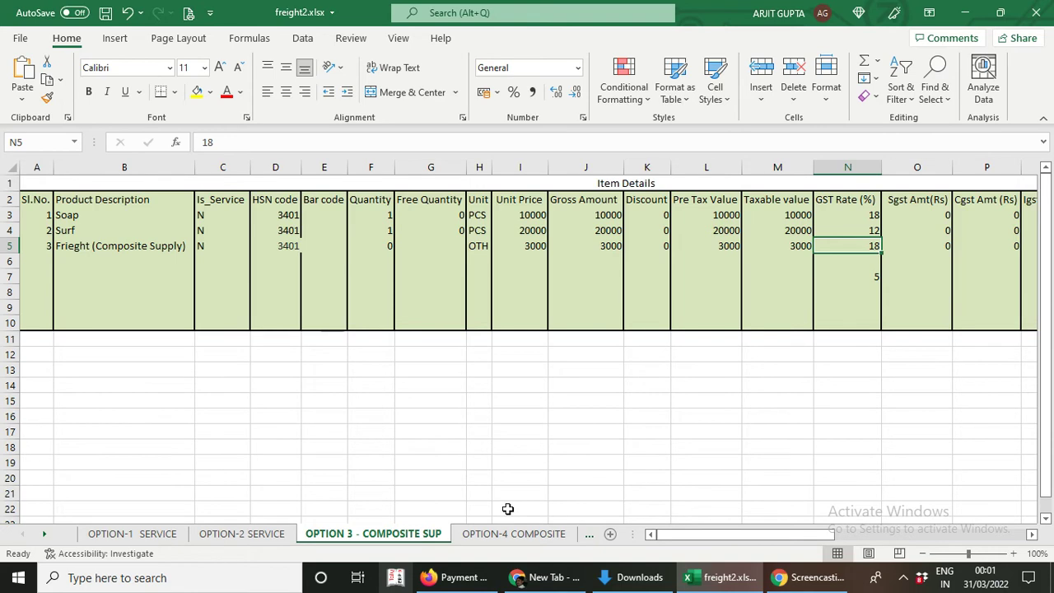
- On the OPTION-4 COMPOSITE sheet, replace the note in F10 with "Most Preferrable" and fill that cell yellow
left_click(513, 534)
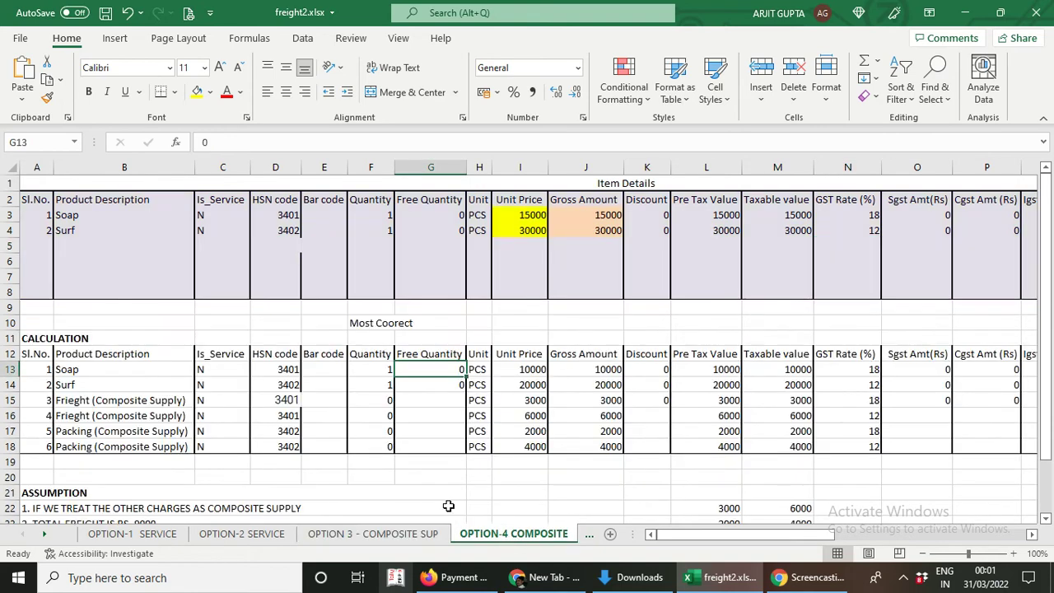
left_click(382, 323)
type("Most")
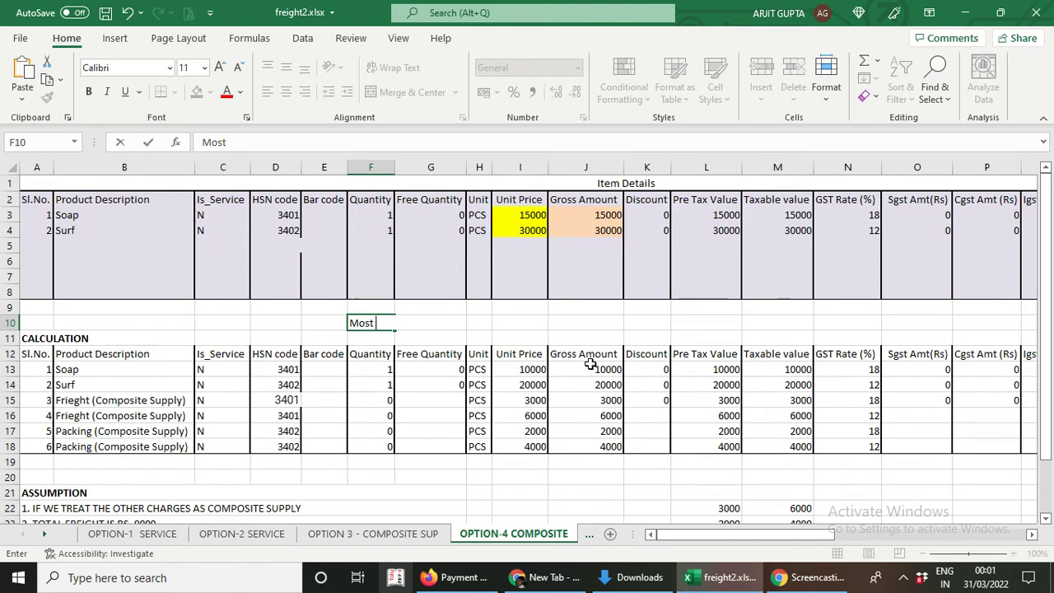
key("Up")
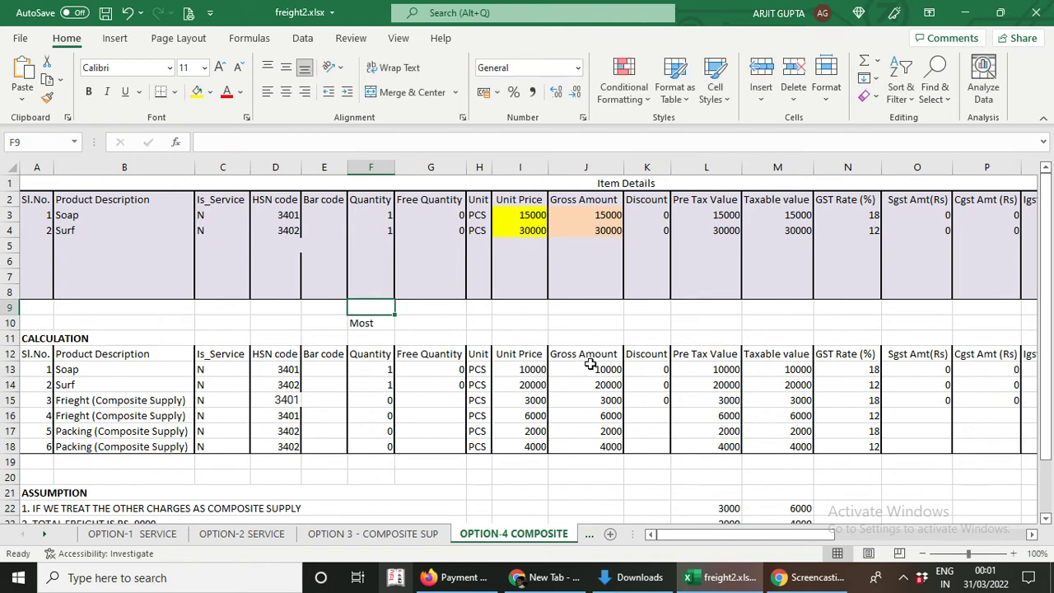
key("Down")
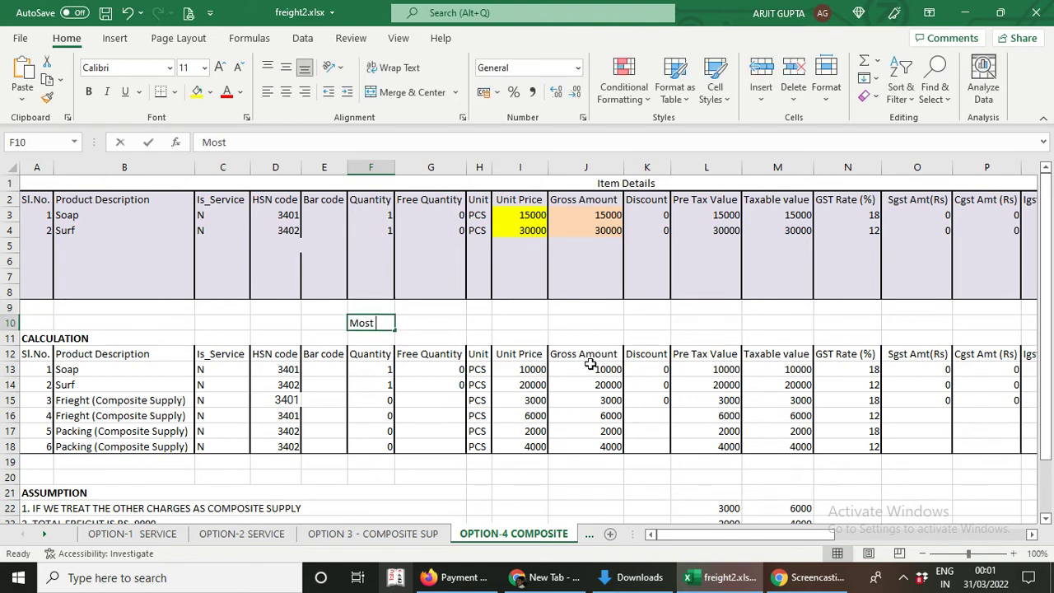
key("F2")
type("Preferra")
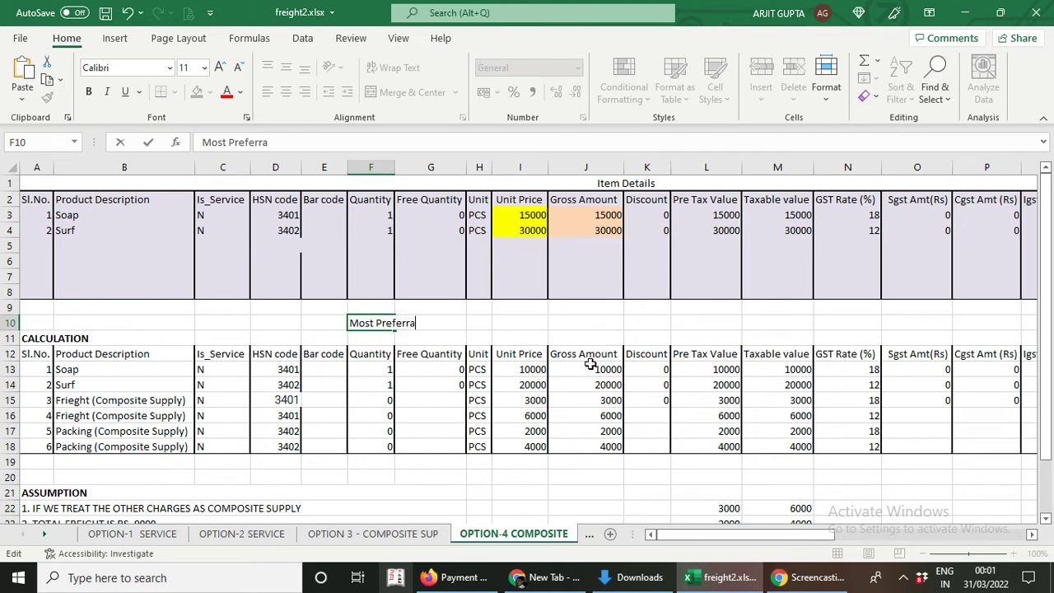
type("ble")
key("Return")
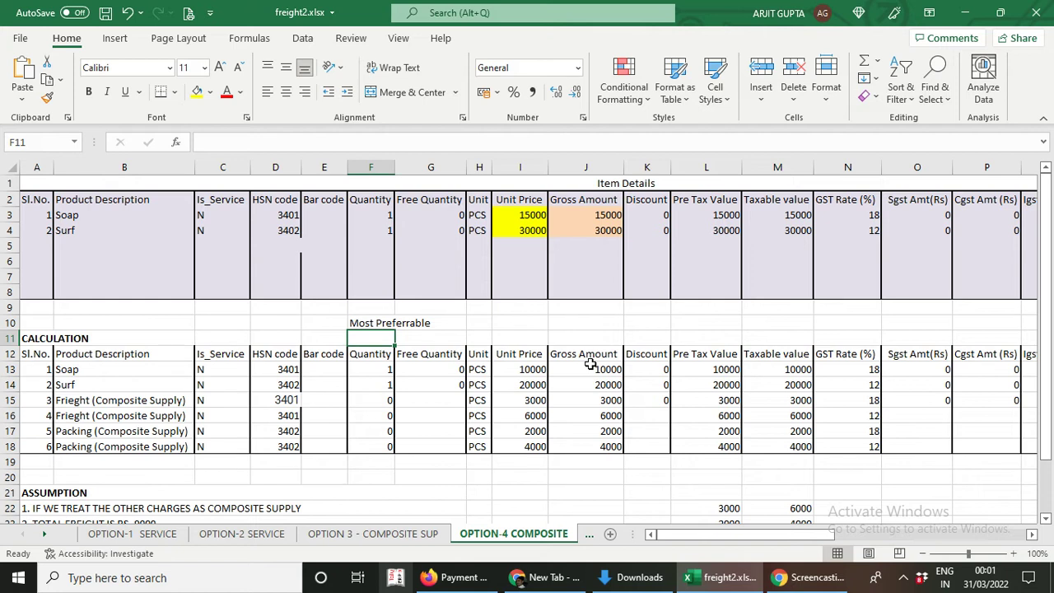
left_click(385, 325)
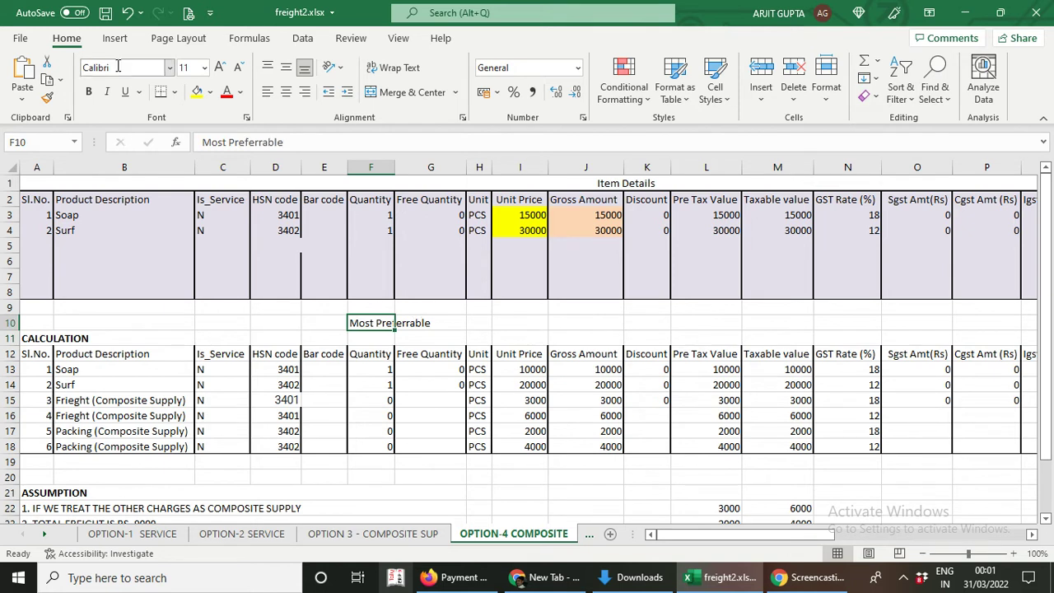
left_click(197, 92)
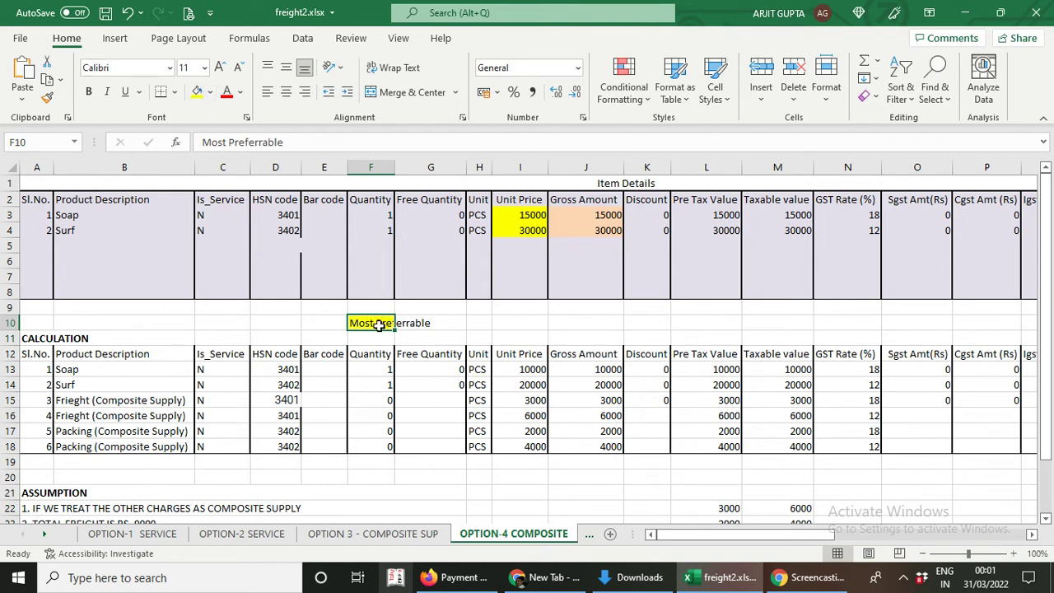
- Review the freight and packing (Composite Supply) rows in the CALCULATION table and the first freight row's HSN code
left_click_drag(28, 341, 325, 449)
left_click(233, 476)
left_click(136, 403)
left_click(129, 417)
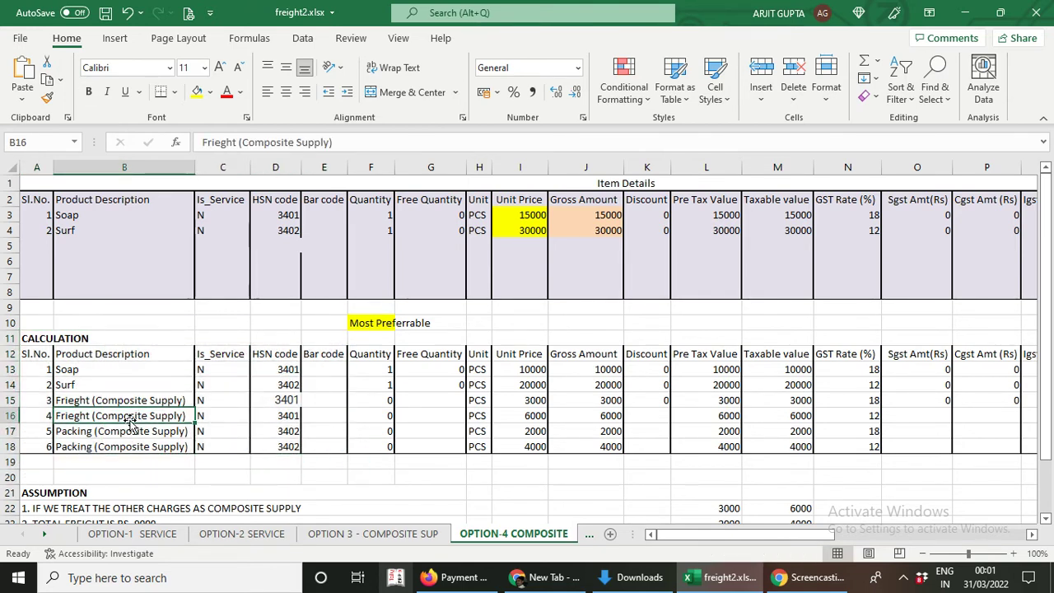
left_click(130, 434)
left_click(150, 445)
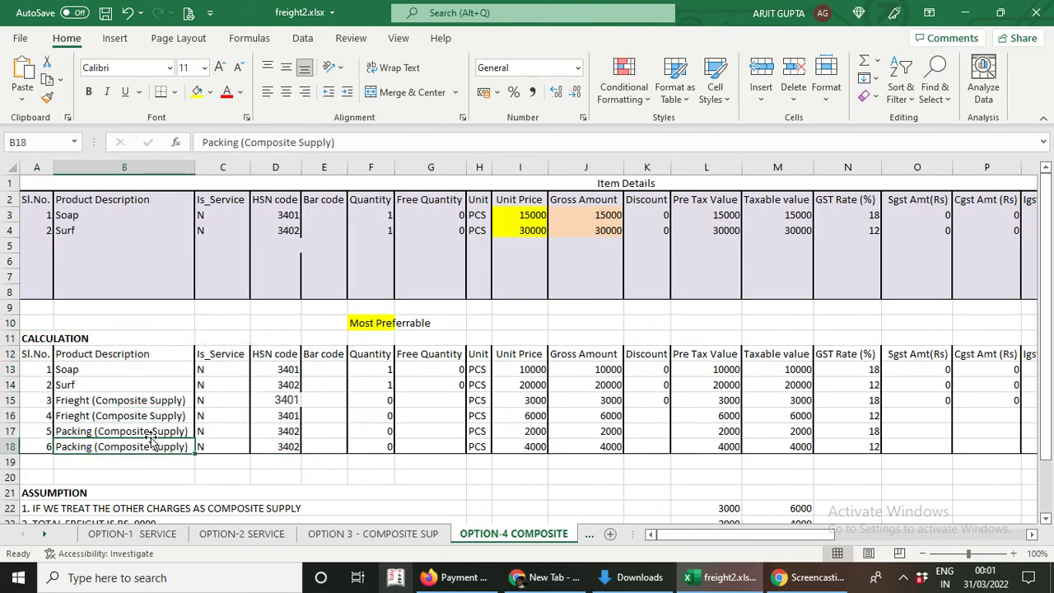
left_click(280, 398)
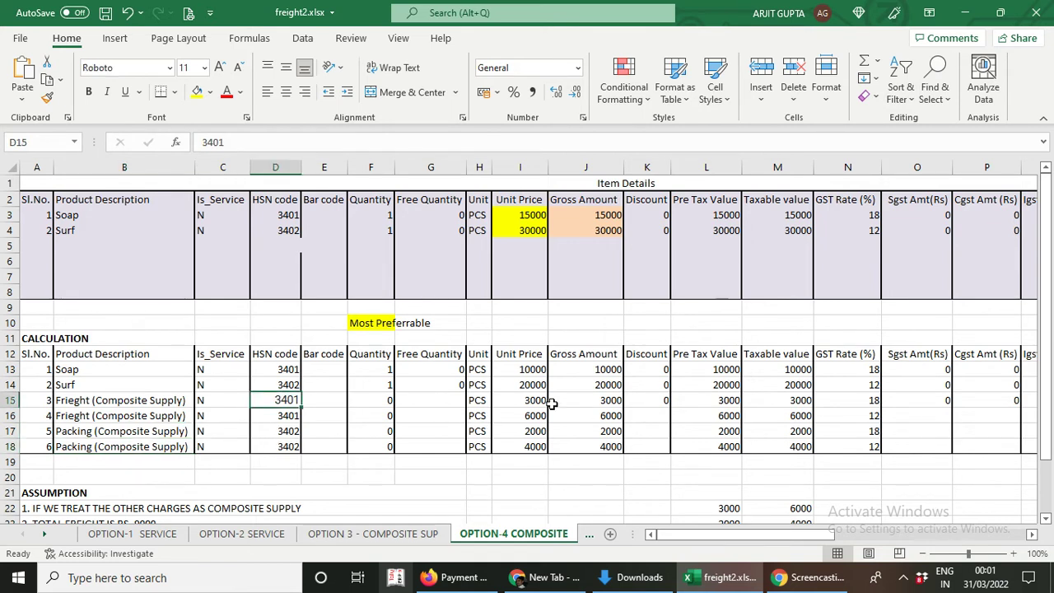
- Check the unit price, gross amount, pre-tax value and taxable value of the four freight and packing rows
left_click(528, 402)
left_click_drag(528, 402, 519, 449)
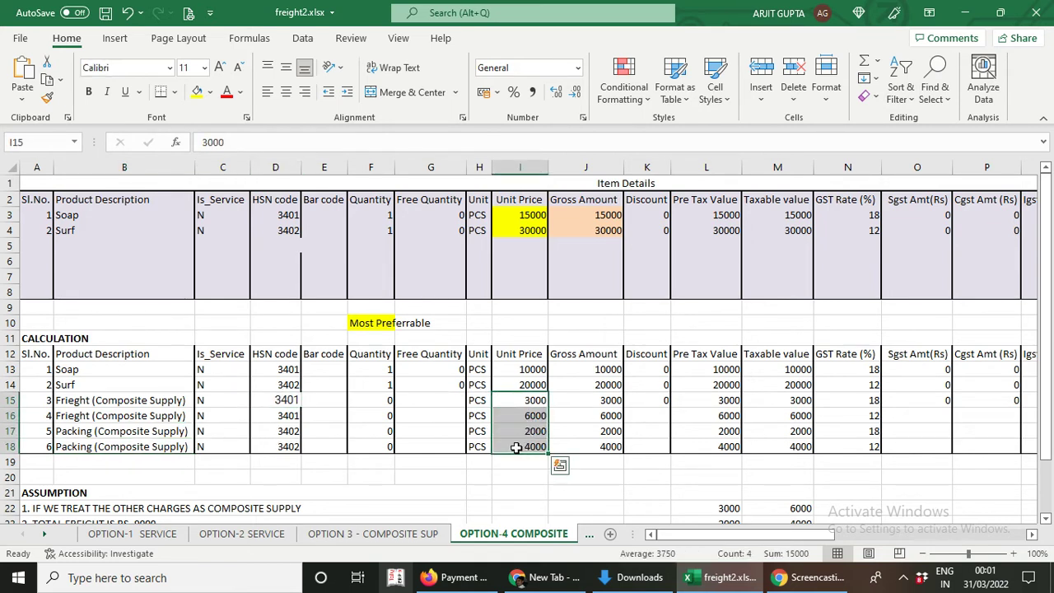
left_click(275, 401)
left_click_drag(609, 400, 612, 446)
left_click_drag(706, 400, 725, 446)
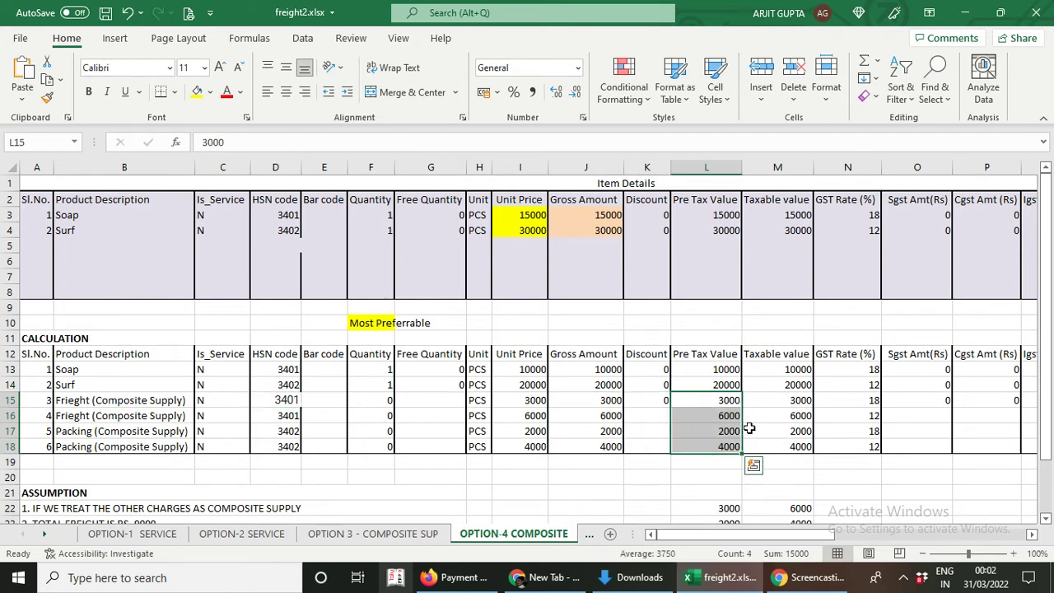
left_click(798, 401)
left_click_drag(797, 401, 799, 442)
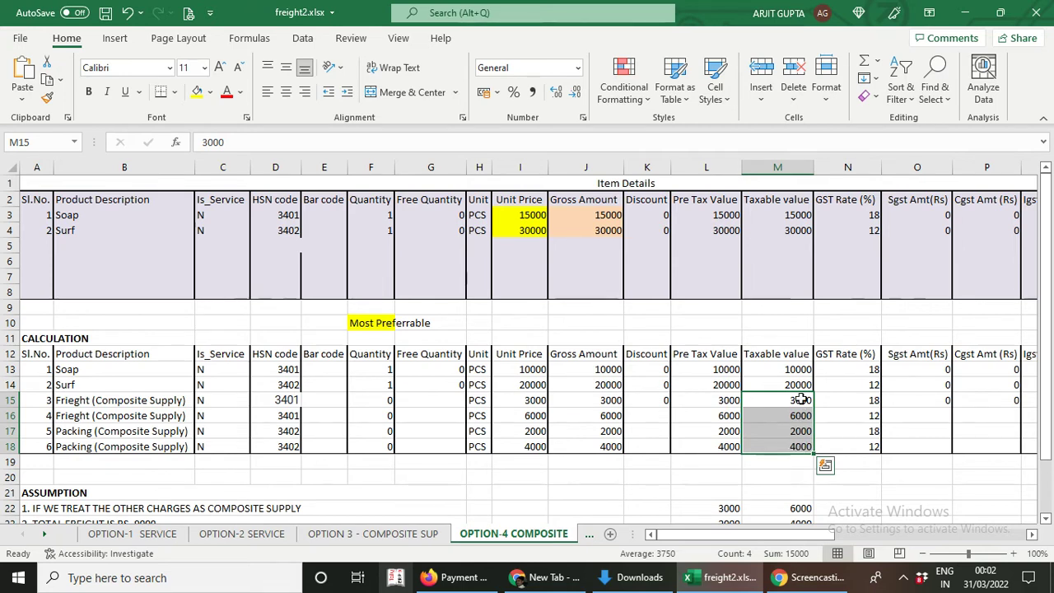
- Examine the freight and packing split in L22:M23 and the composite supply assumption in row 22
scroll(791, 436, "down", 1)
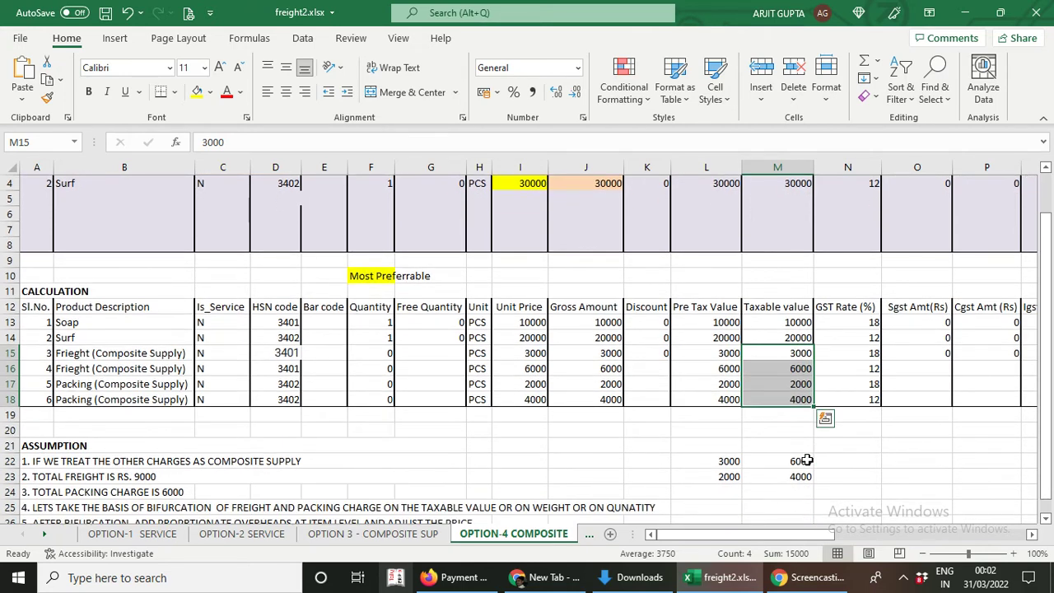
scroll(745, 425, "down", 1)
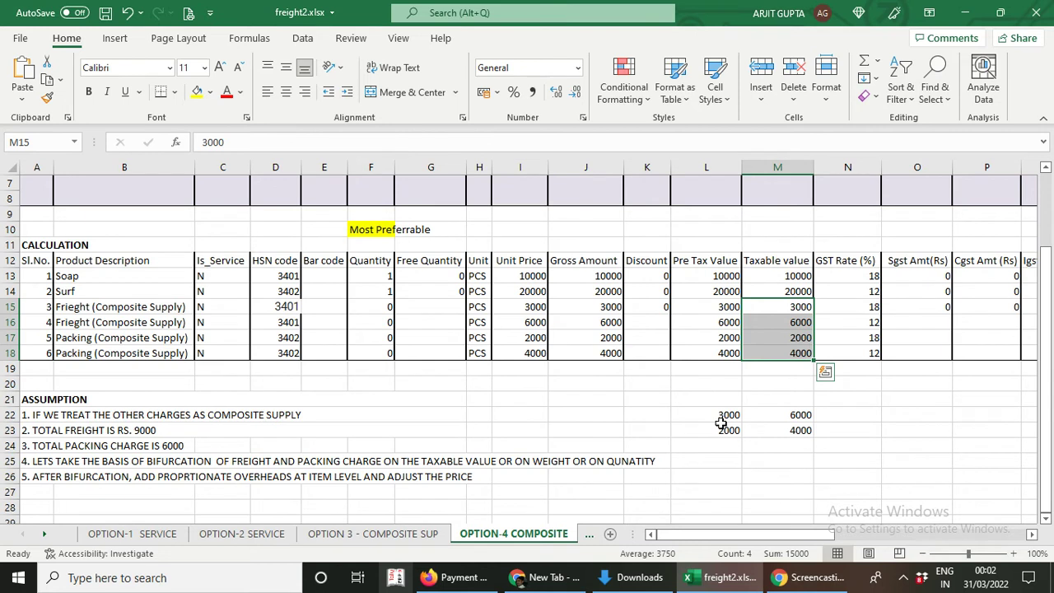
left_click(727, 416)
left_click(729, 430)
left_click(788, 414)
left_click(799, 430)
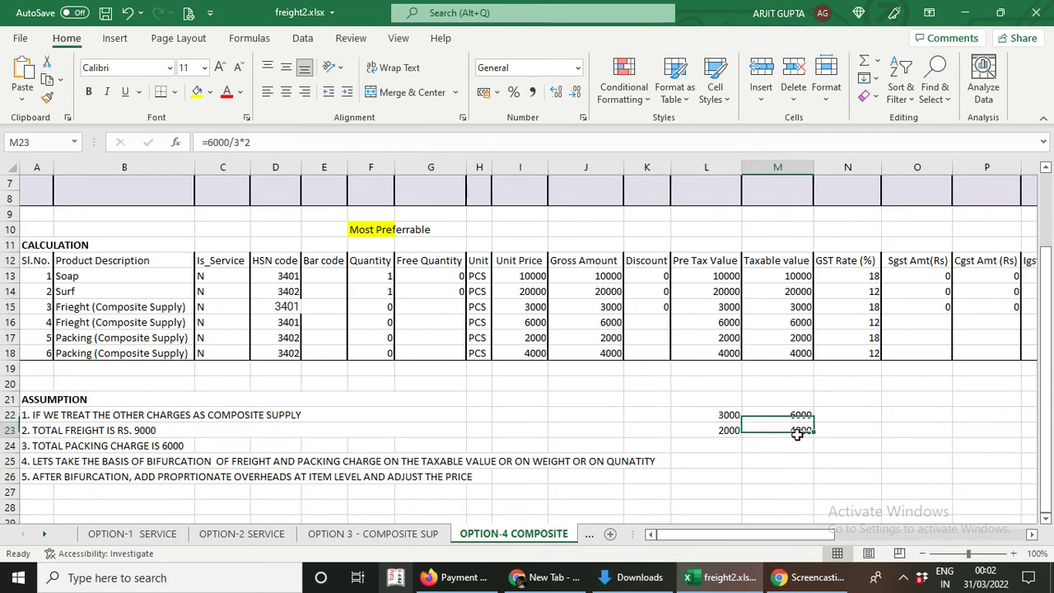
left_click(191, 414)
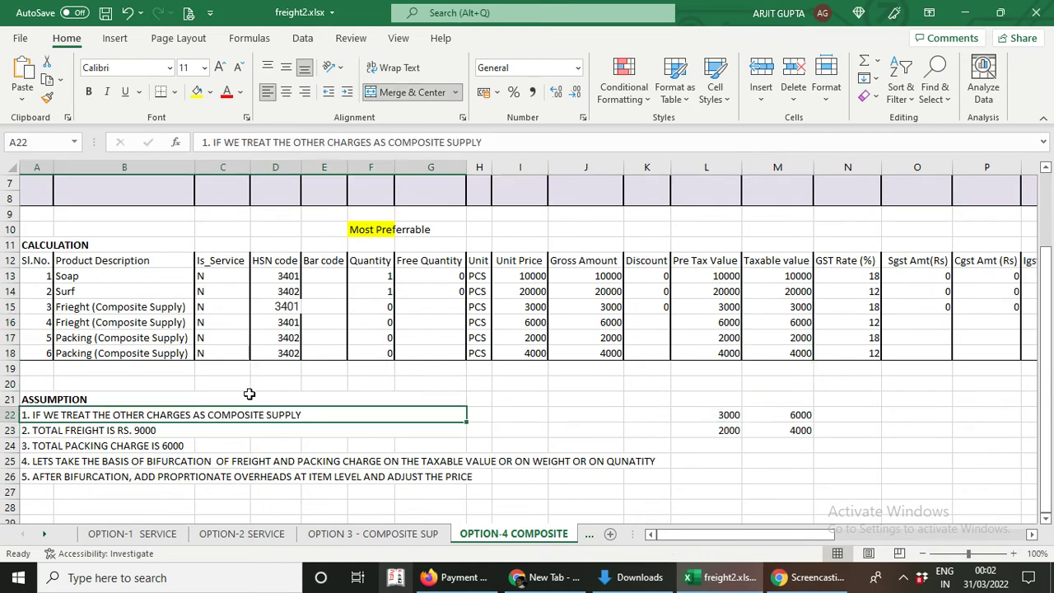
left_click(766, 460)
- Compare the Soap and Surf taxable values in Item Details with their base amounts in the CALCULATION table
scroll(777, 428, "up", 1)
scroll(795, 452, "up", 1)
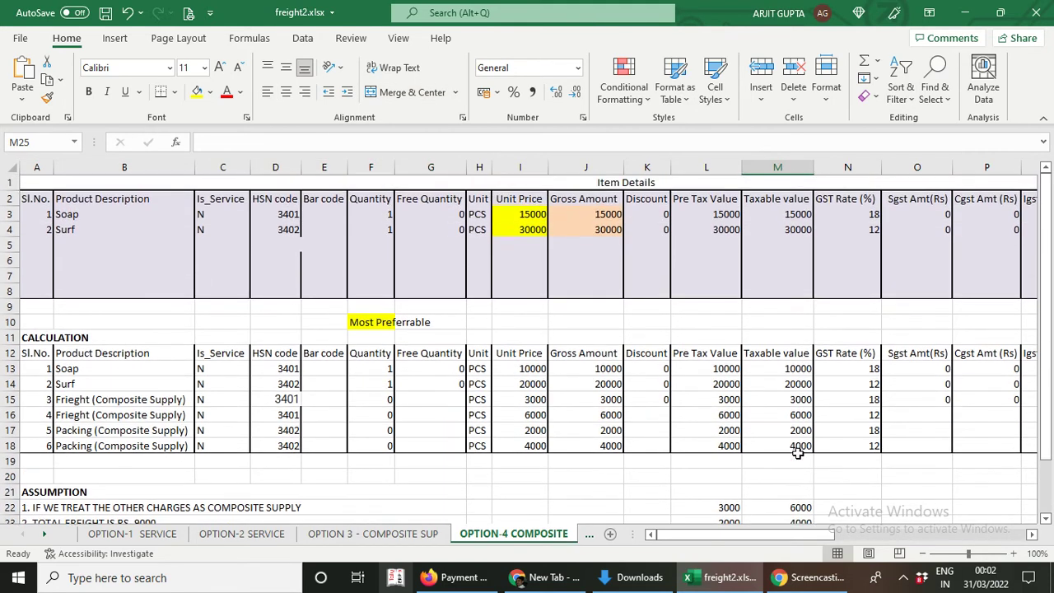
left_click(797, 212)
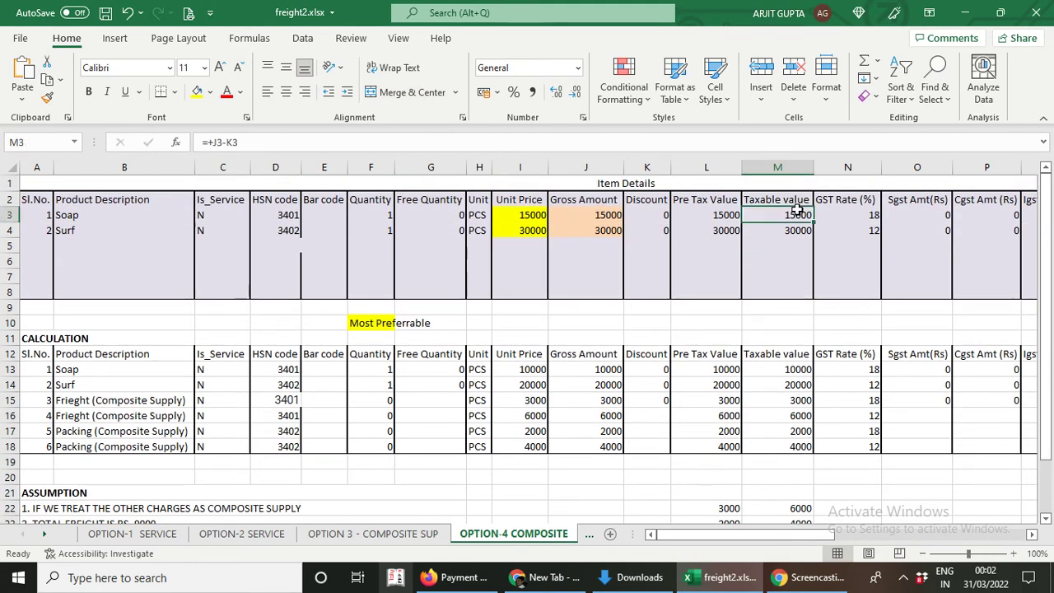
left_click(605, 372)
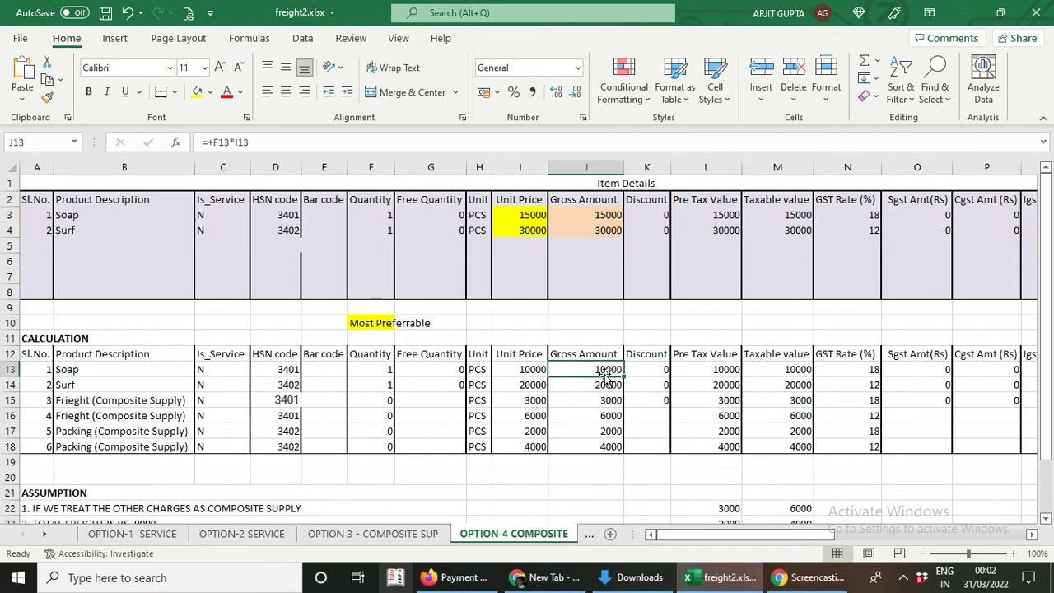
left_click(799, 371)
left_click(797, 214)
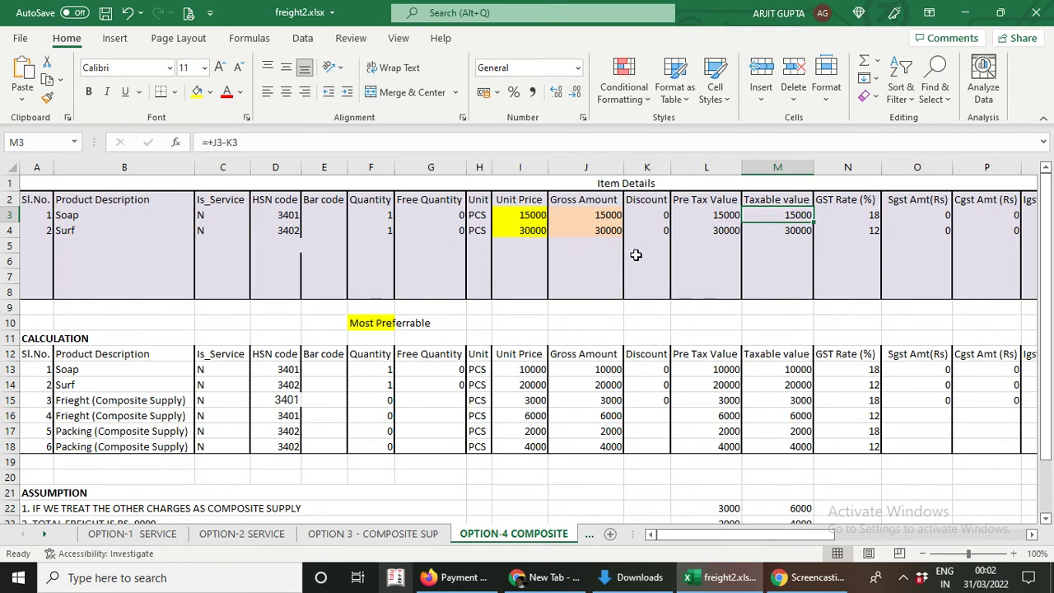
left_click(612, 387)
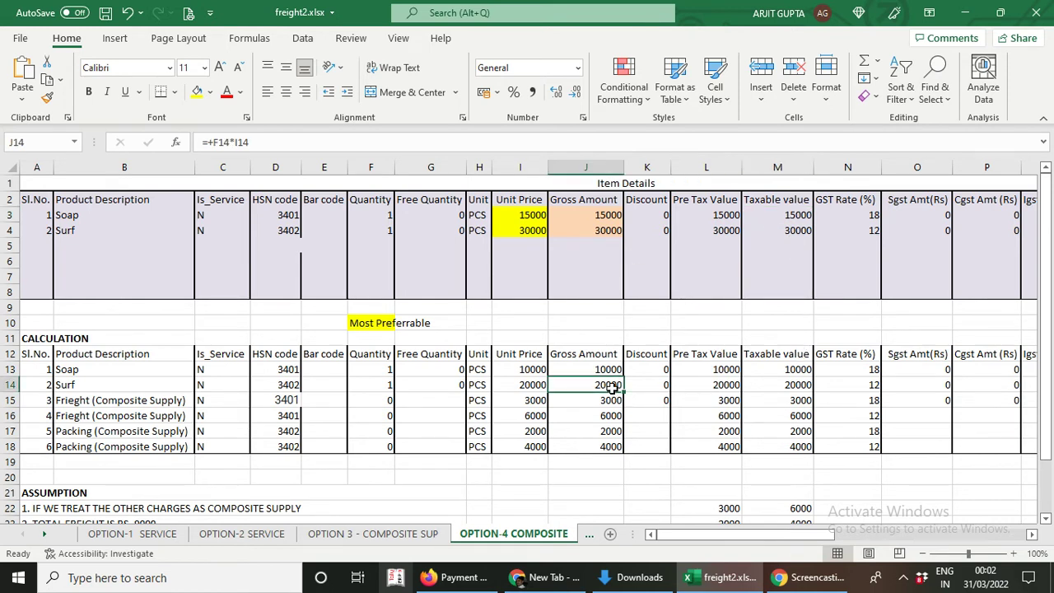
left_click(798, 229)
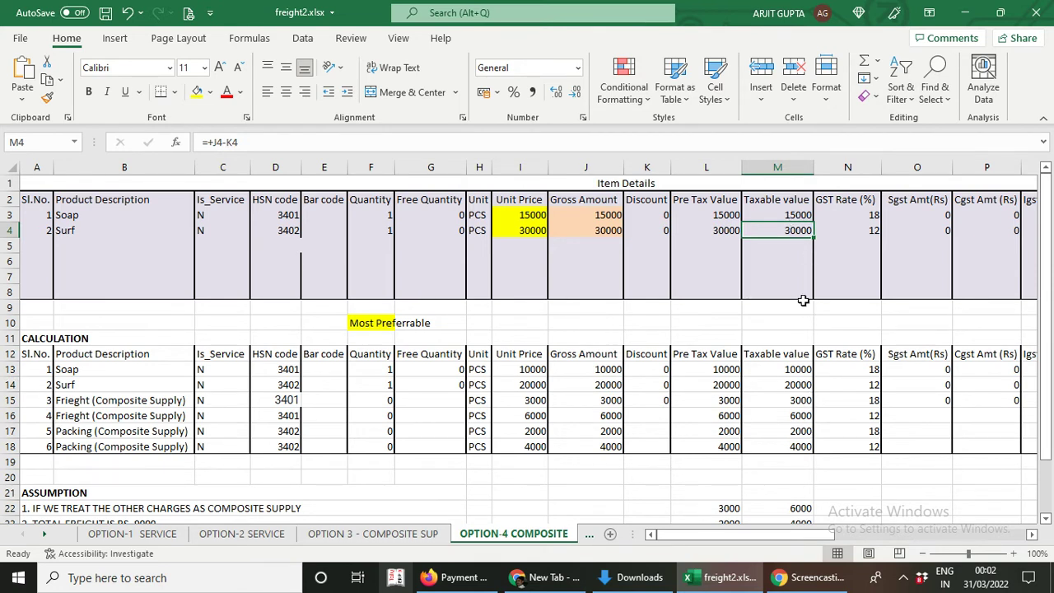
left_click(802, 214)
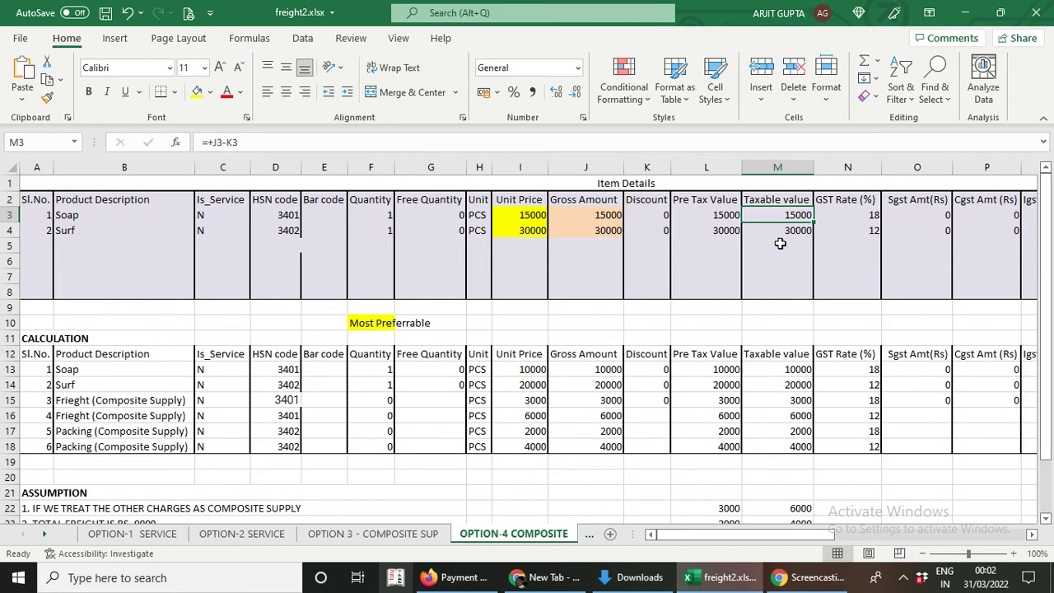
left_click(782, 232)
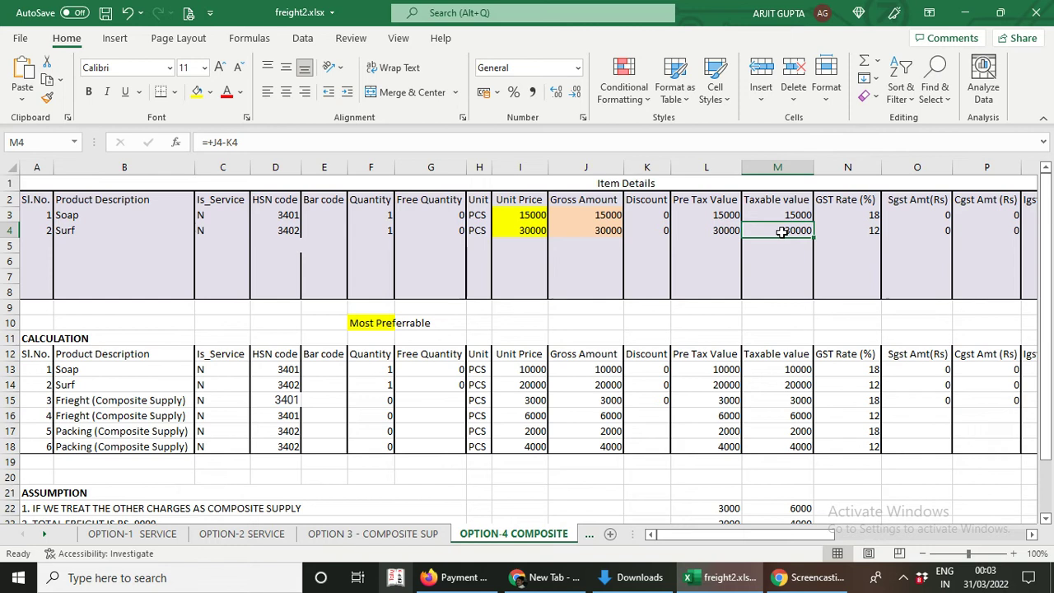
- Inspect the formulas behind Surf's unit price, gross amount, pre-tax value and taxable value, plus Soap's gross amount
left_click(520, 232)
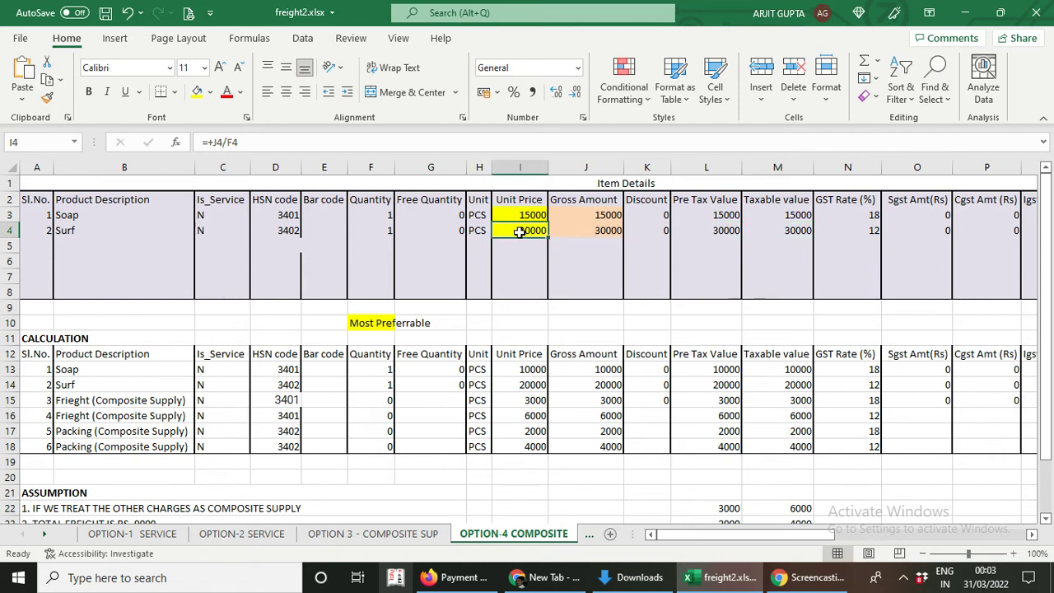
left_click(608, 229)
left_click(607, 212)
left_click(602, 231)
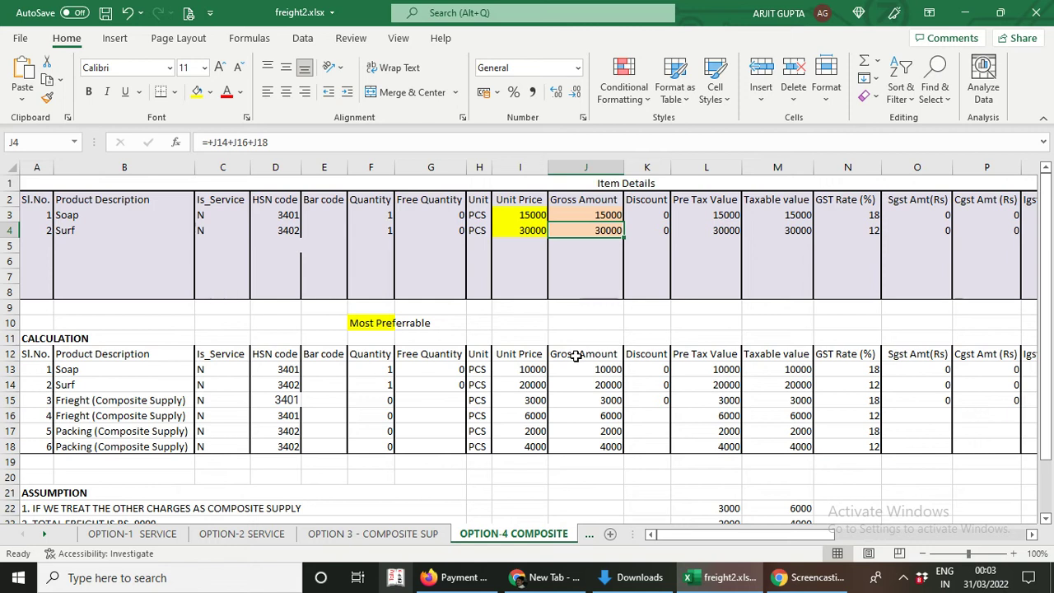
left_click(730, 229)
left_click(780, 228)
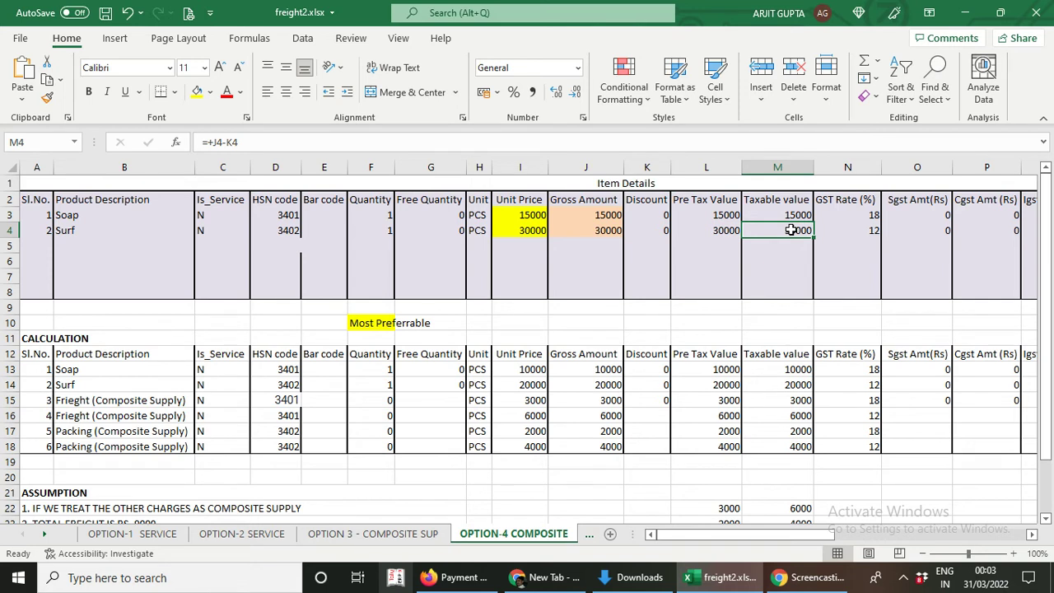
- Go through each taxable value in M13:M18 and relate them to the Soap and Surf taxable values in Item Details
left_click(801, 371)
left_click(799, 384)
left_click(800, 400)
left_click(799, 414)
left_click(799, 431)
left_click(799, 445)
left_click(807, 225)
left_click(800, 212)
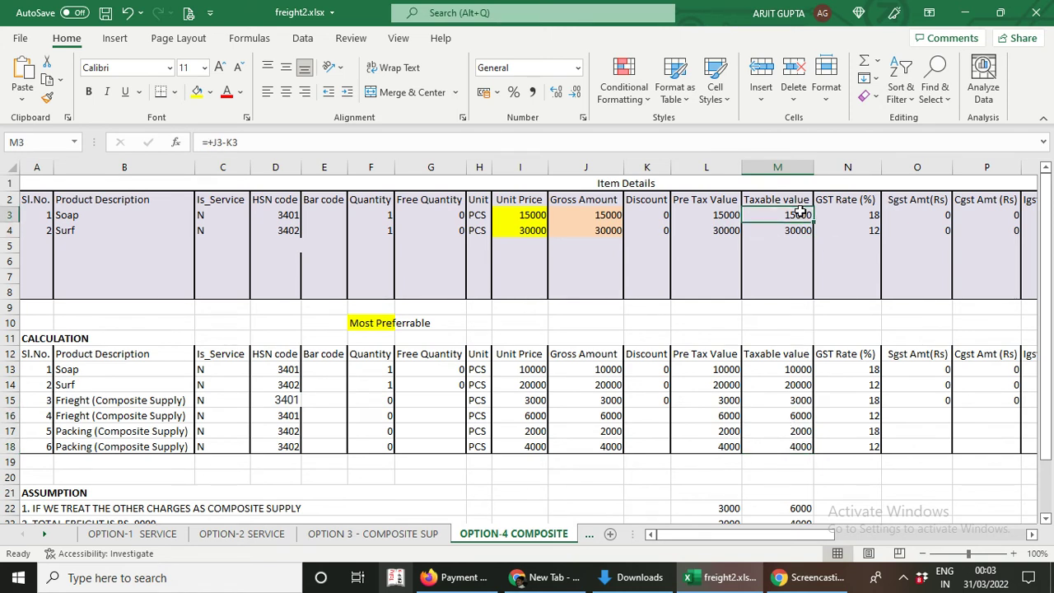
left_click(799, 232)
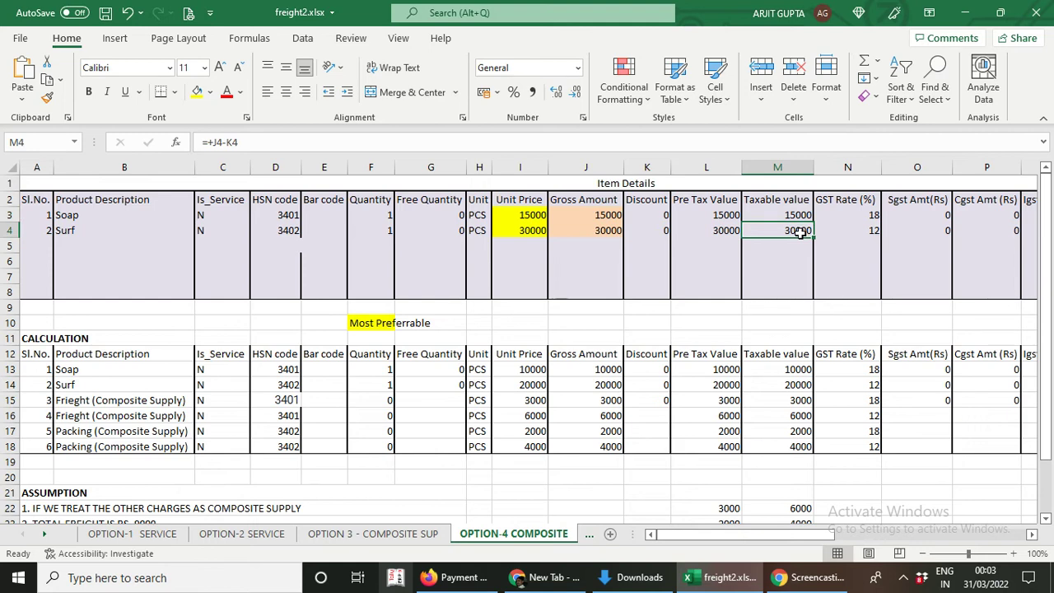
- Compare the sum of the taxable values in M13:M18 with the sum of M3:M4
right_click(799, 233)
left_click(774, 228)
left_click(775, 213)
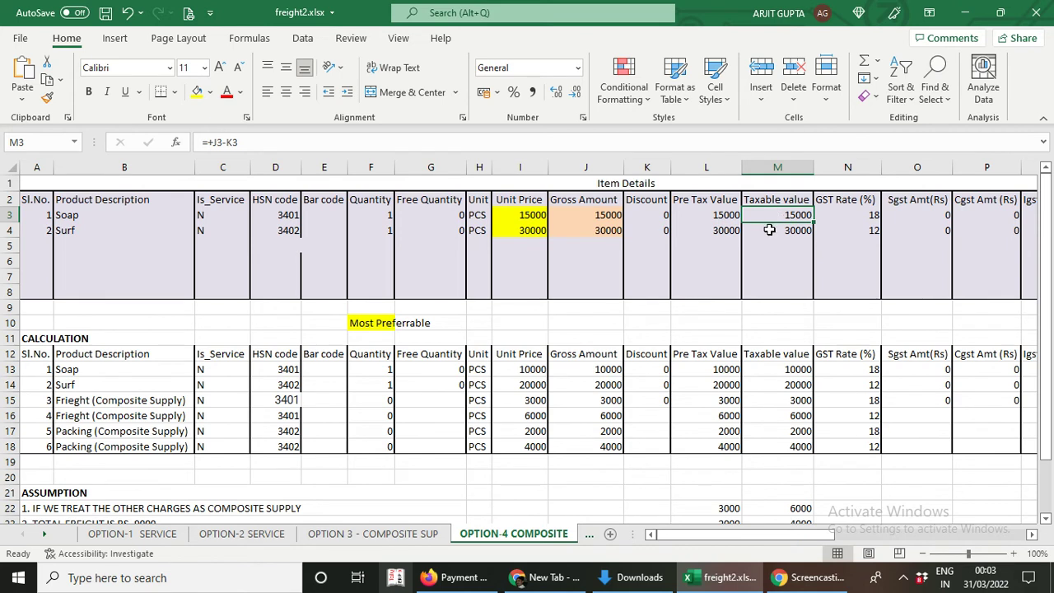
left_click(769, 230)
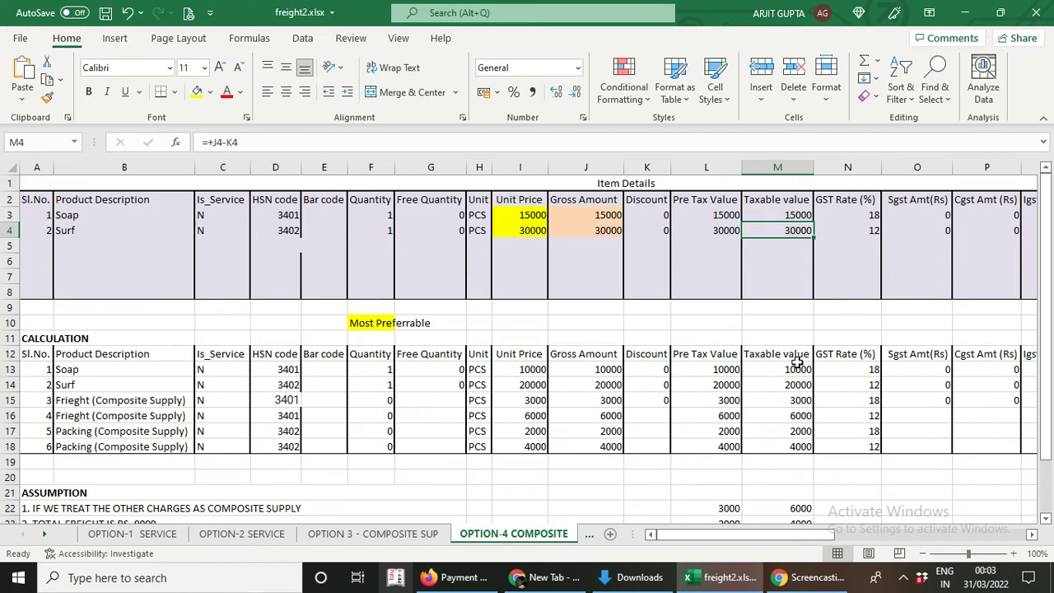
left_click_drag(800, 370, 796, 450)
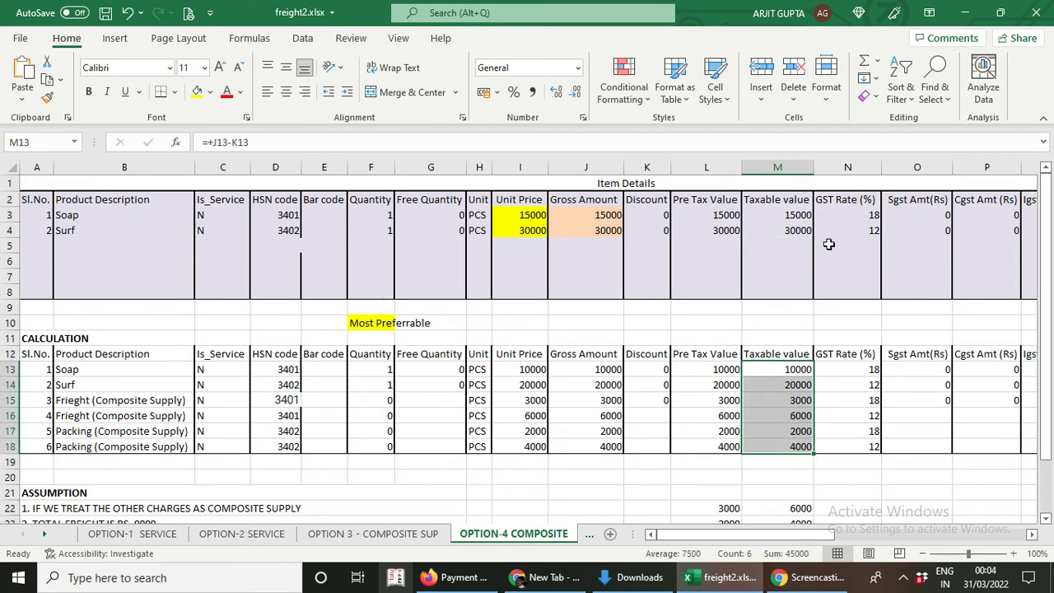
left_click_drag(790, 214, 790, 231)
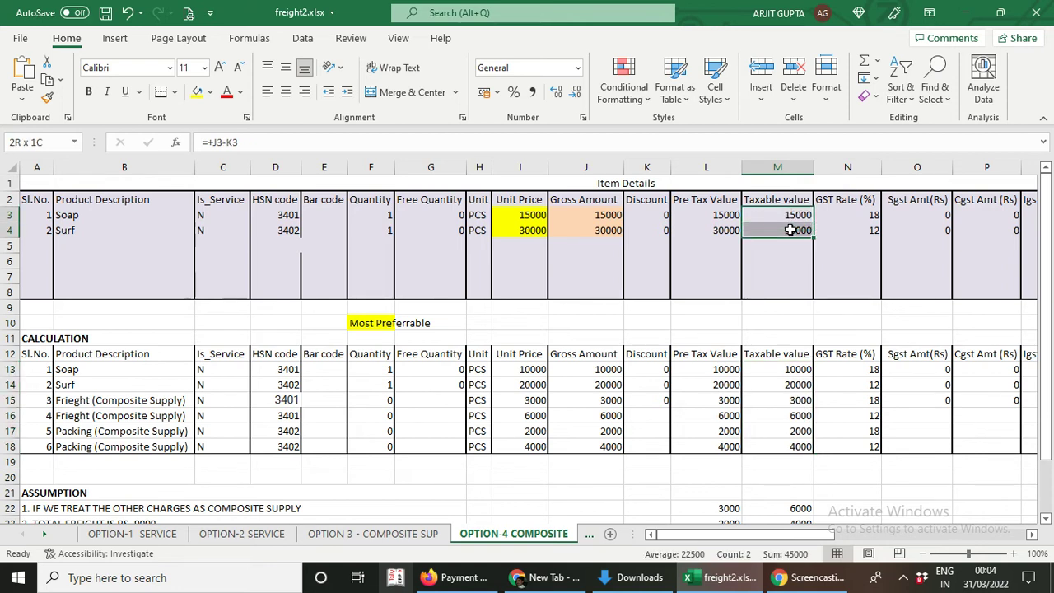
- Select the Item Details rows 2 to 8, and after them the CALCULATION rows 12 to 18, to contrast the tables
left_click(29, 203)
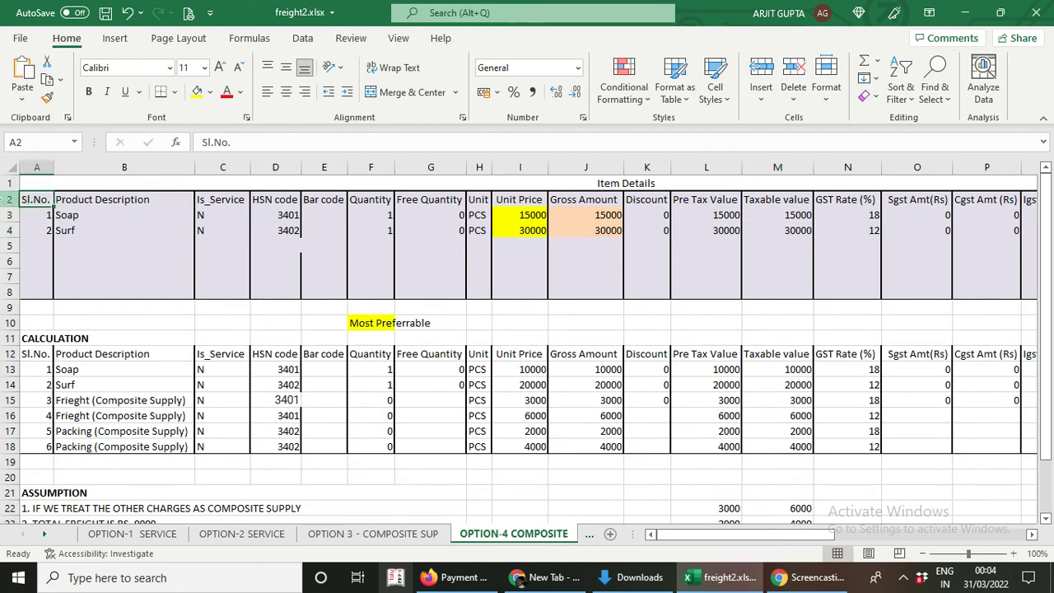
left_click_drag(10, 299, 10, 299)
left_click_drag(10, 200, 15, 297)
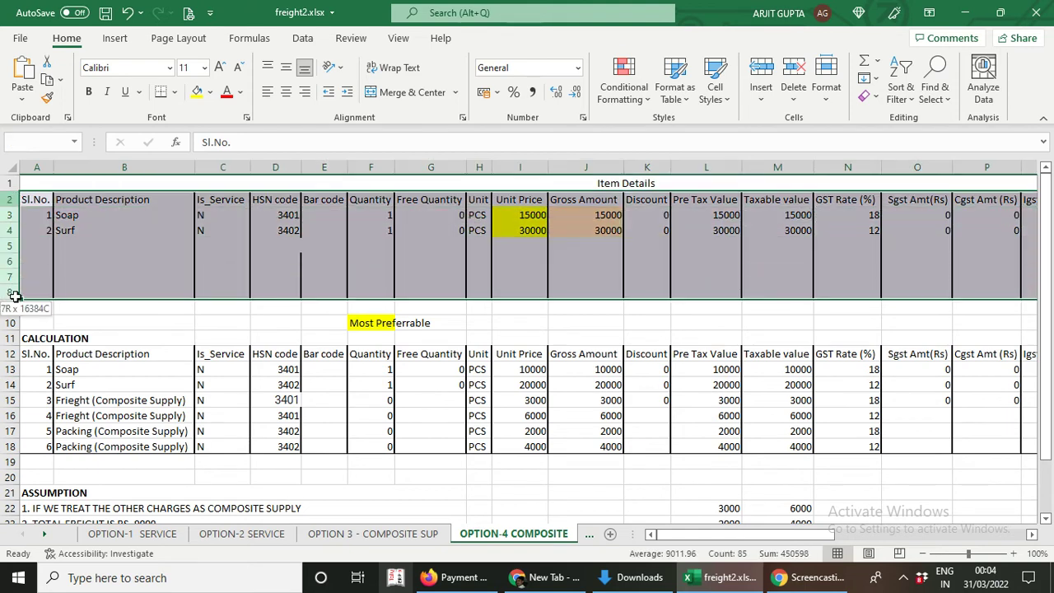
left_click(14, 354)
left_click_drag(15, 354, 12, 446)
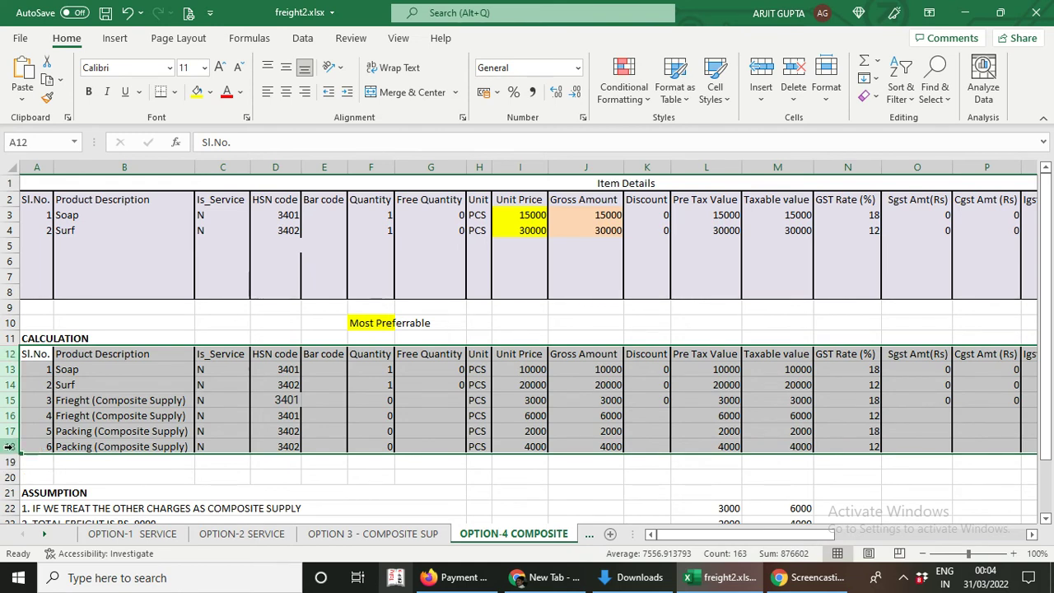
- Recheck the taxable values and gross amounts of Soap and Surf and Surf's unit price in Item Details
left_click(793, 232)
left_click(794, 215)
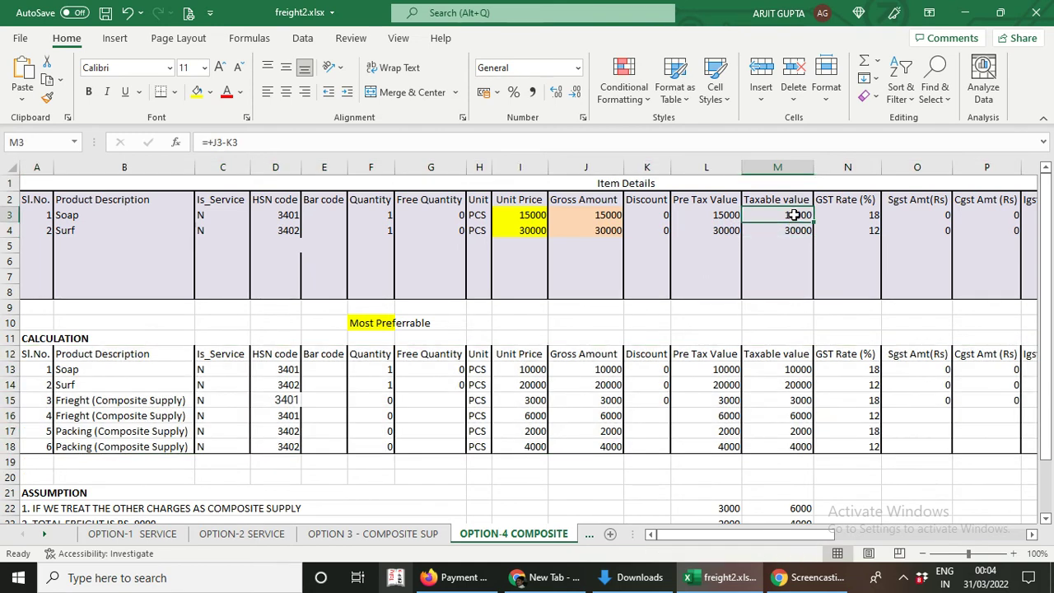
left_click(790, 231)
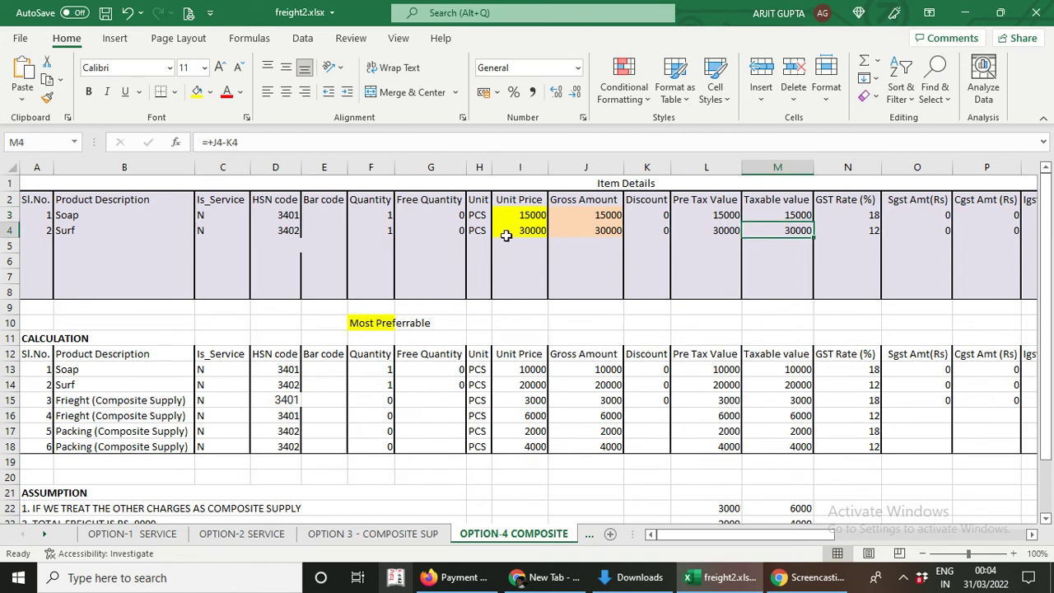
left_click(523, 231)
left_click(530, 229)
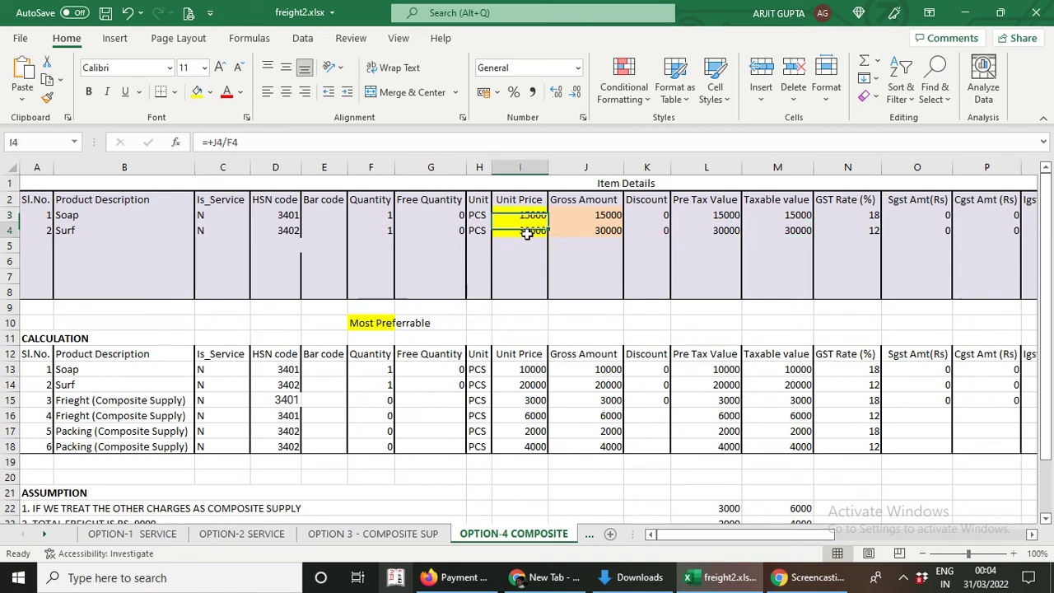
left_click(595, 216)
left_click(595, 235)
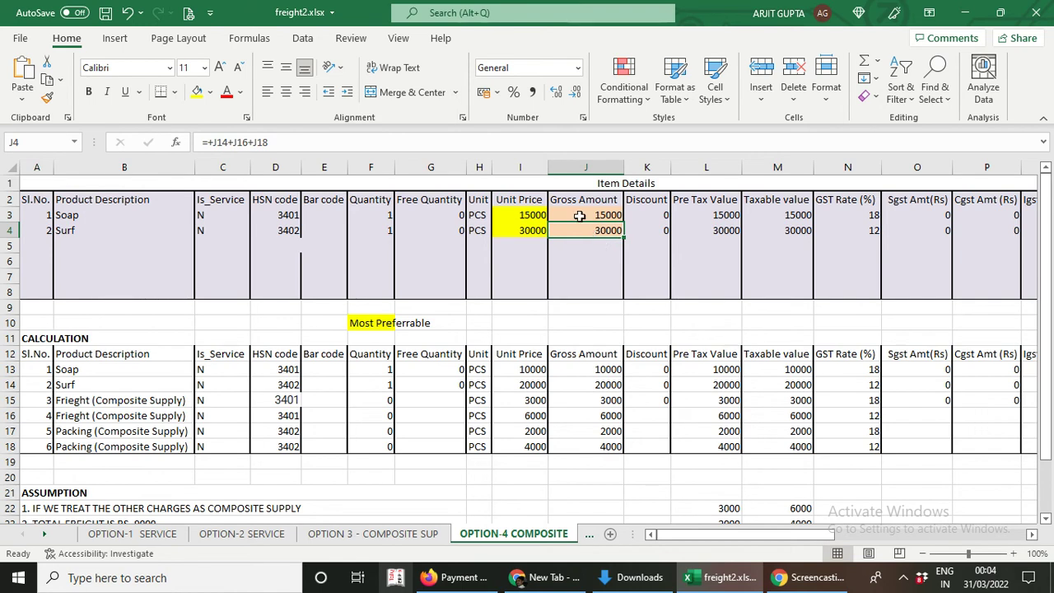
- Look through the four option sheets in turn to compare the treatments, ending on OPTION-1 SERVICE
left_click(157, 536)
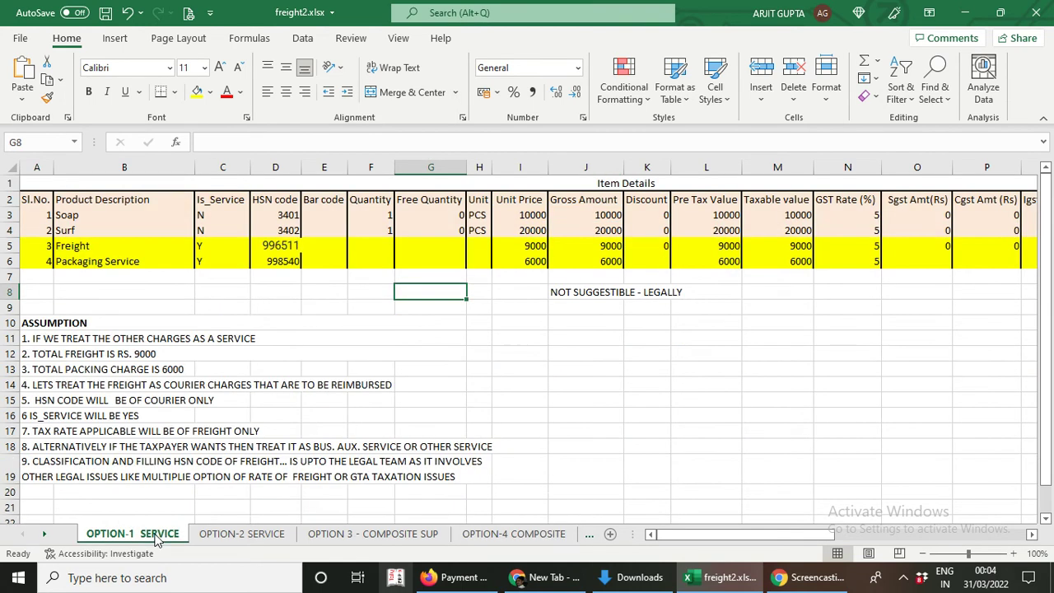
left_click(238, 535)
left_click(346, 534)
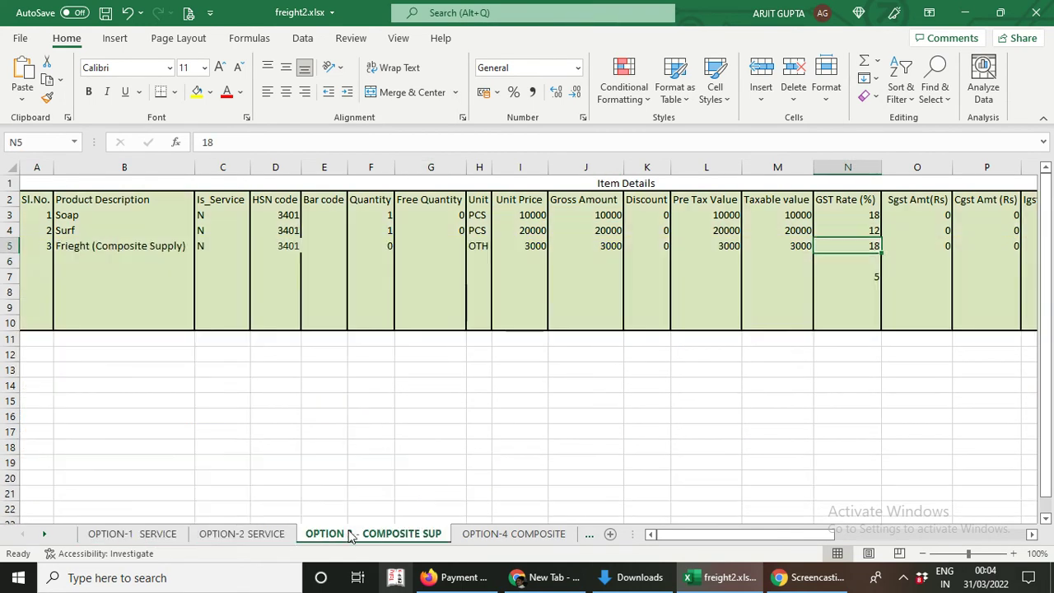
left_click(513, 534)
left_click(395, 536)
left_click(249, 535)
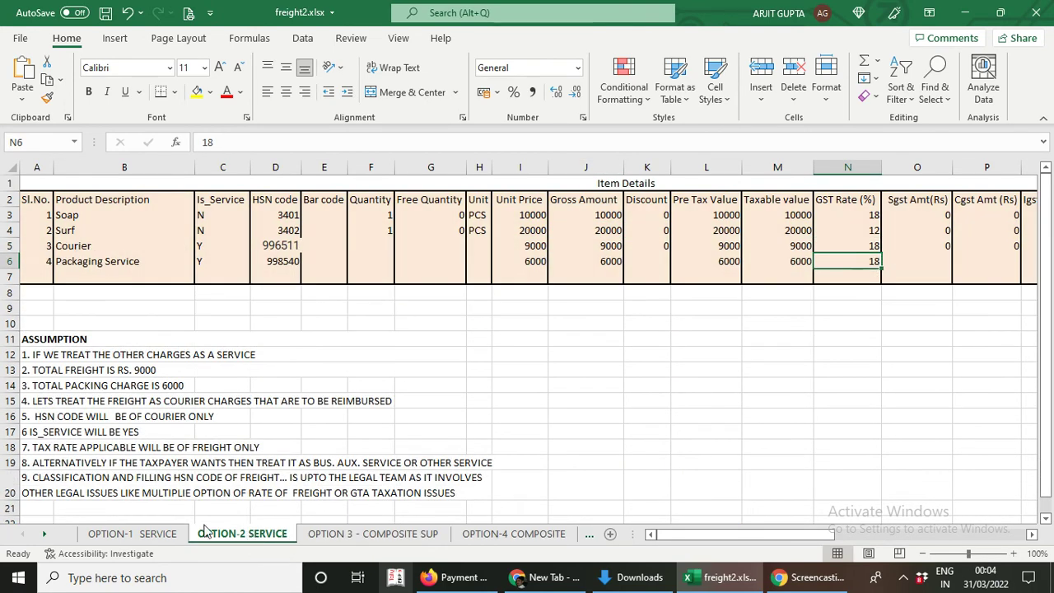
left_click(153, 534)
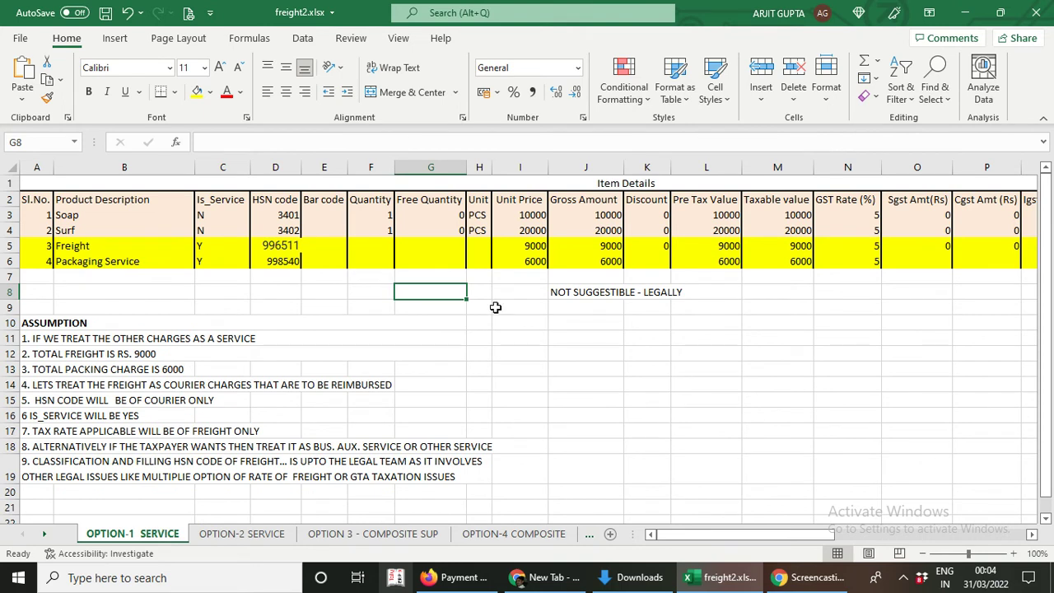